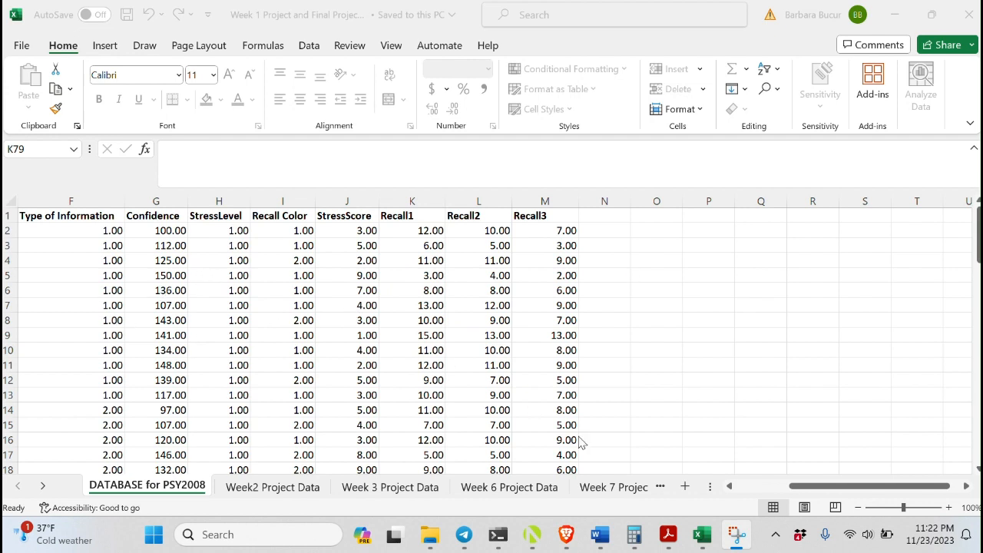
Switch to the Week 6 Project Data sheet
left_click(865, 487)
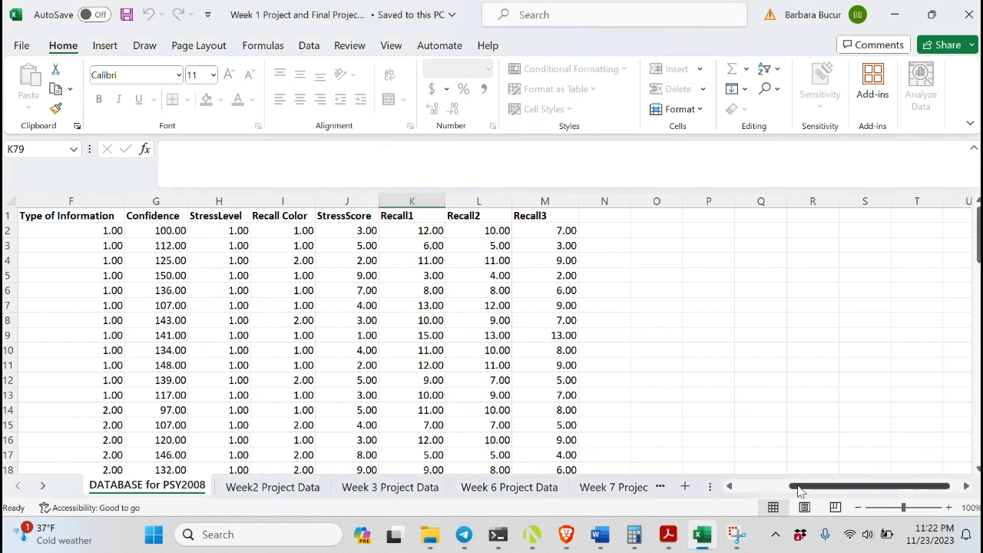
left_click_drag(798, 491, 748, 491)
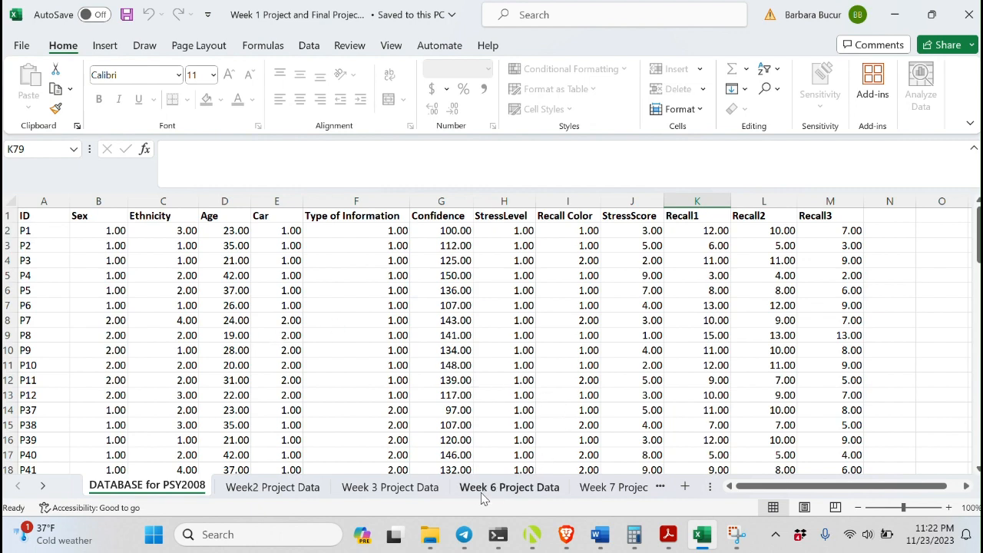
left_click(519, 496)
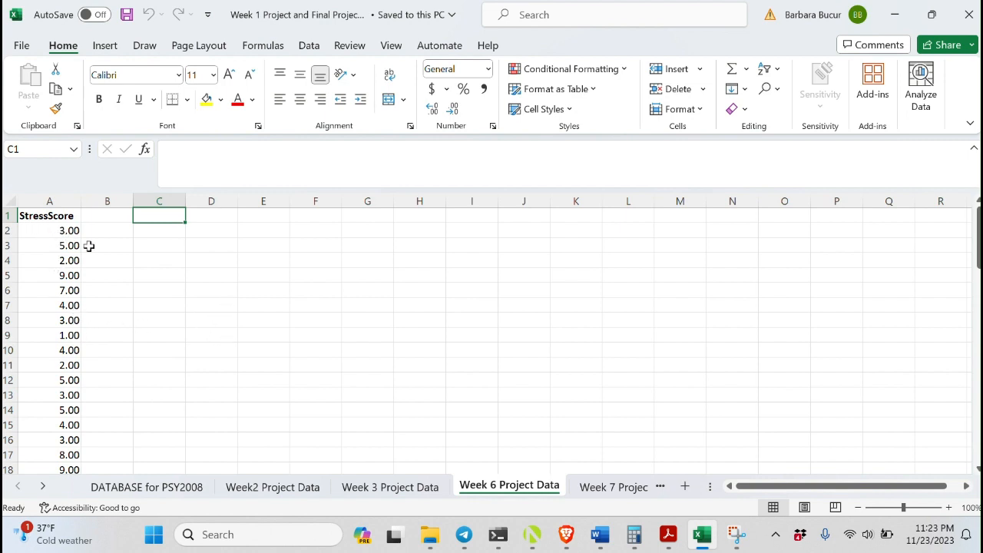
Open the Data Analysis tools and choose Descriptive Statistics
left_click(309, 47)
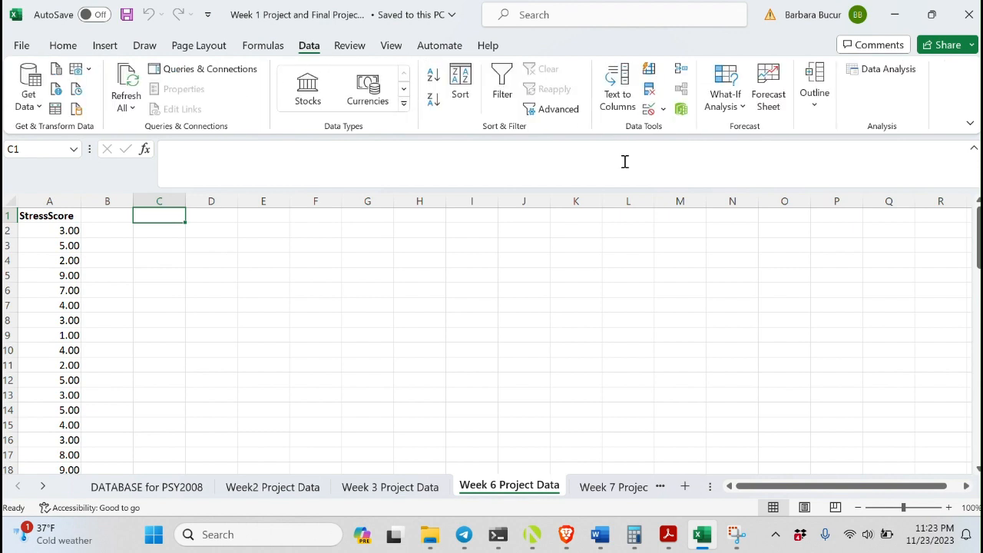
left_click(884, 76)
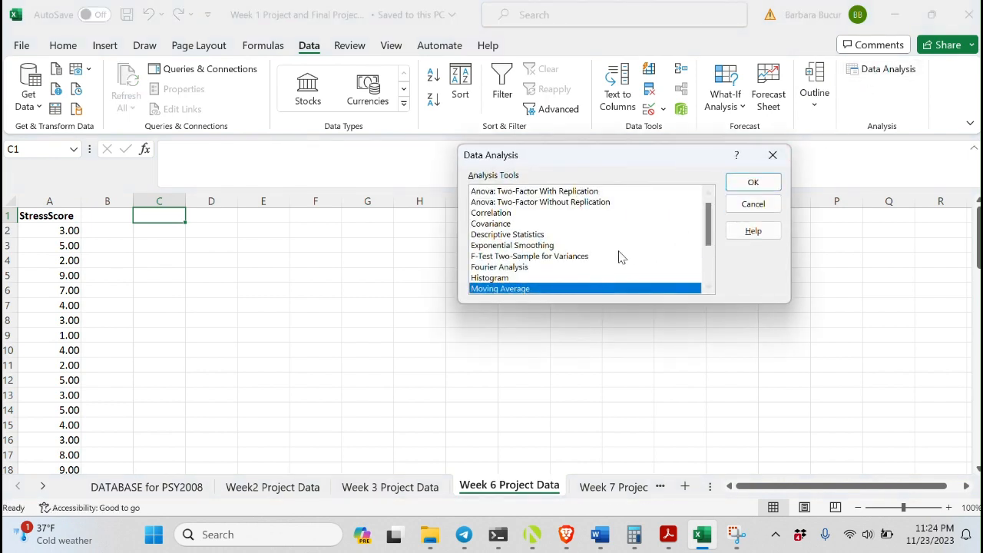
left_click(515, 235)
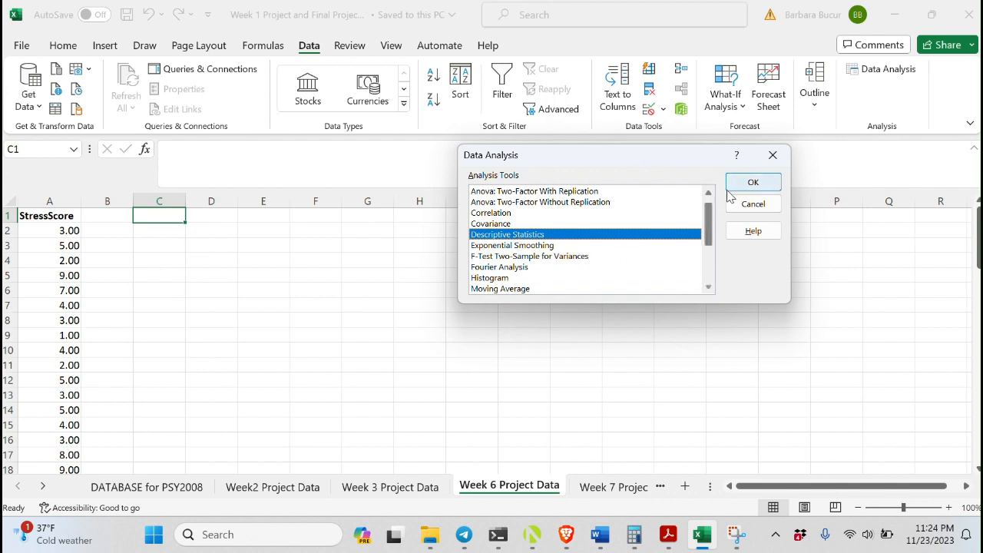
left_click(753, 185)
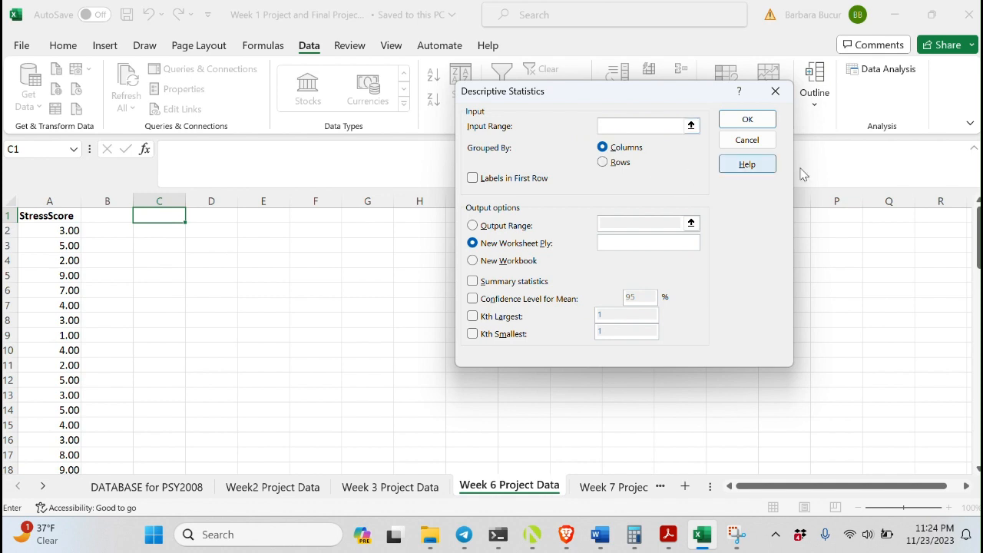
Set the input range to a1:a73 with labels in the first row
mouse_move(979, 234)
left_mouse_down()
mouse_move(972, 435)
mouse_move(976, 234)
left_mouse_up()
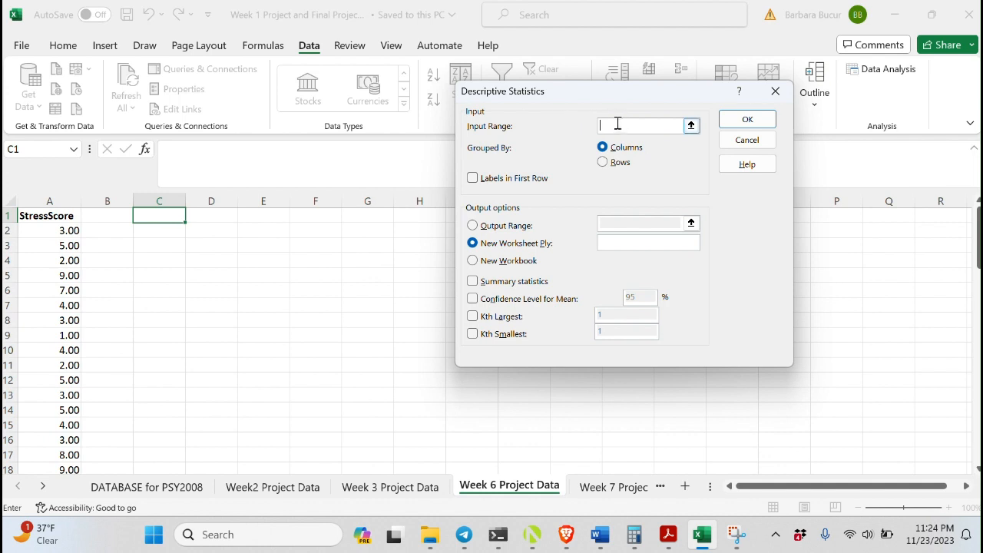
type("a1:a73")
left_click(472, 179)
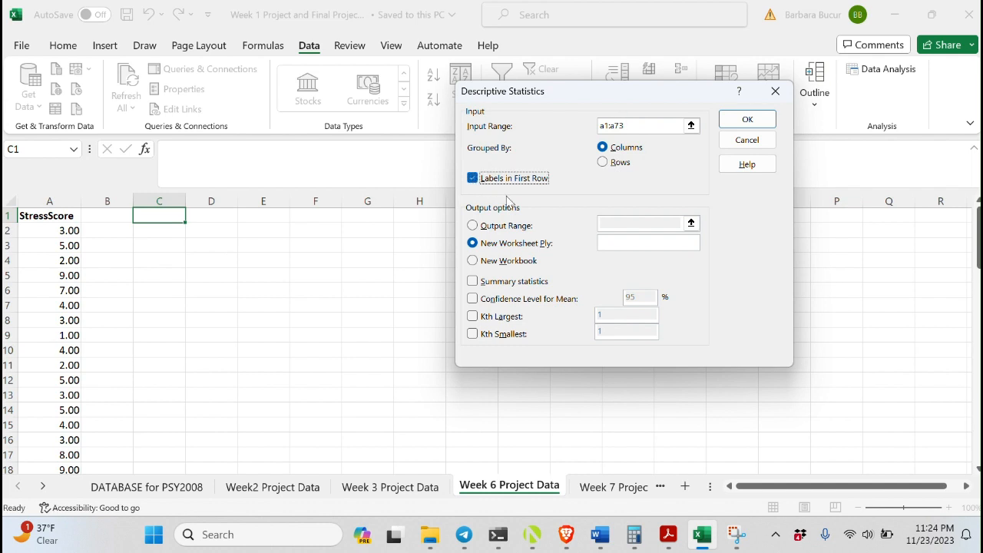
Send the output to cell c1, include summary statistics, and run the analysis
left_click(472, 225)
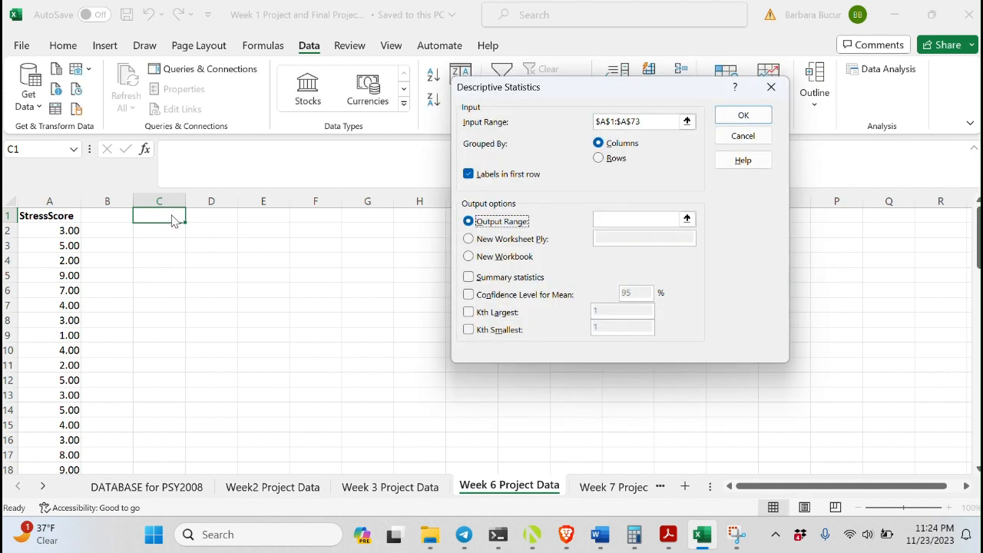
left_click(609, 218)
type("c")
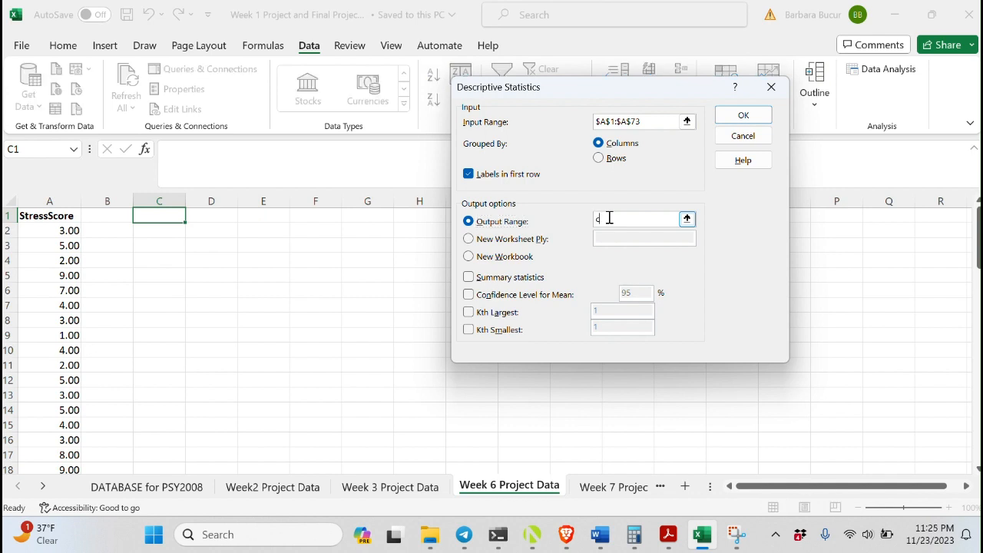
type("1")
left_click(469, 278)
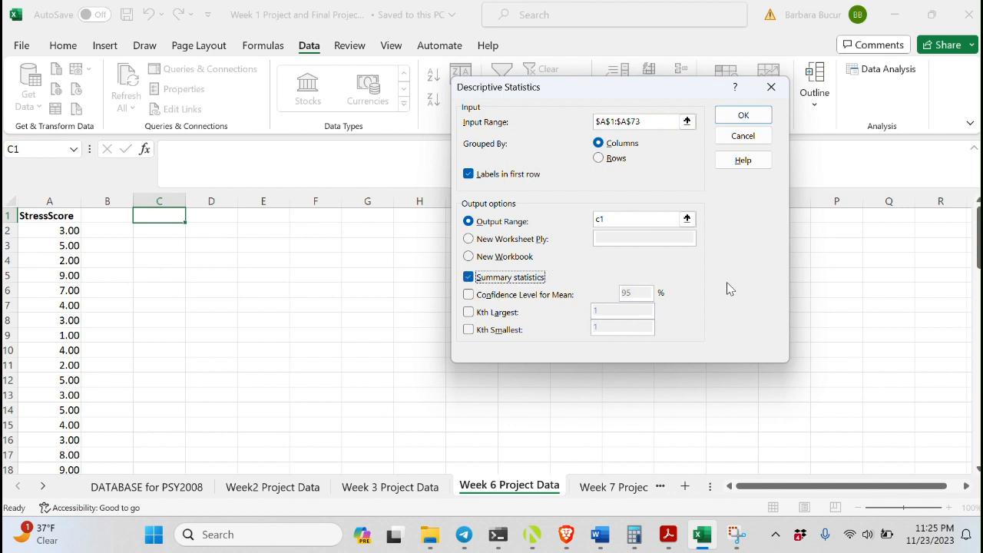
left_click(743, 115)
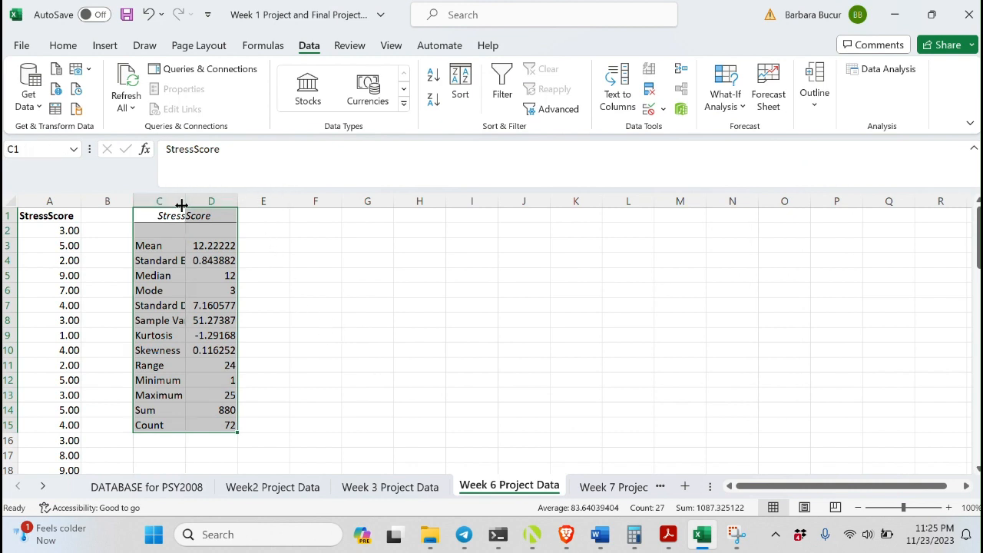
Enter the label t= in cell F3
left_click(294, 287)
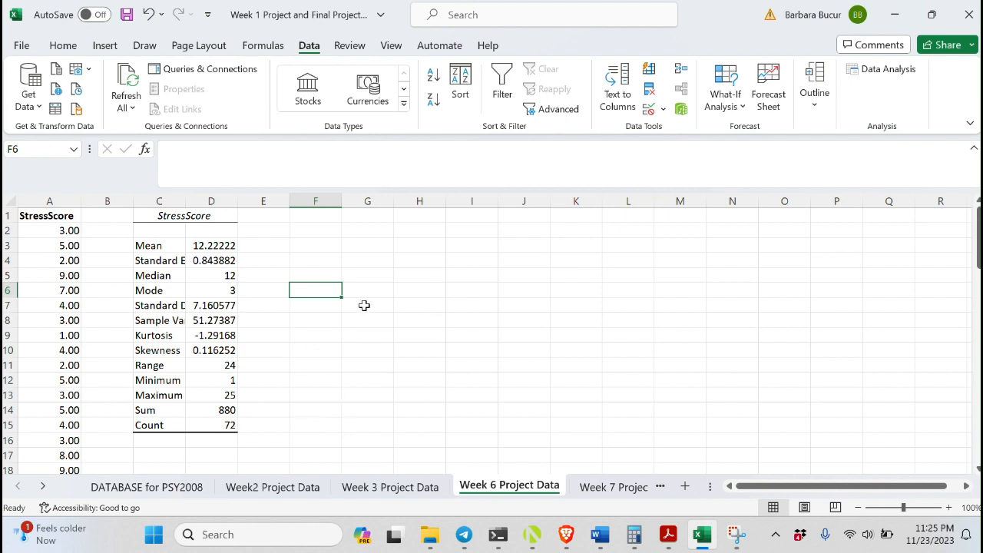
left_click(321, 244)
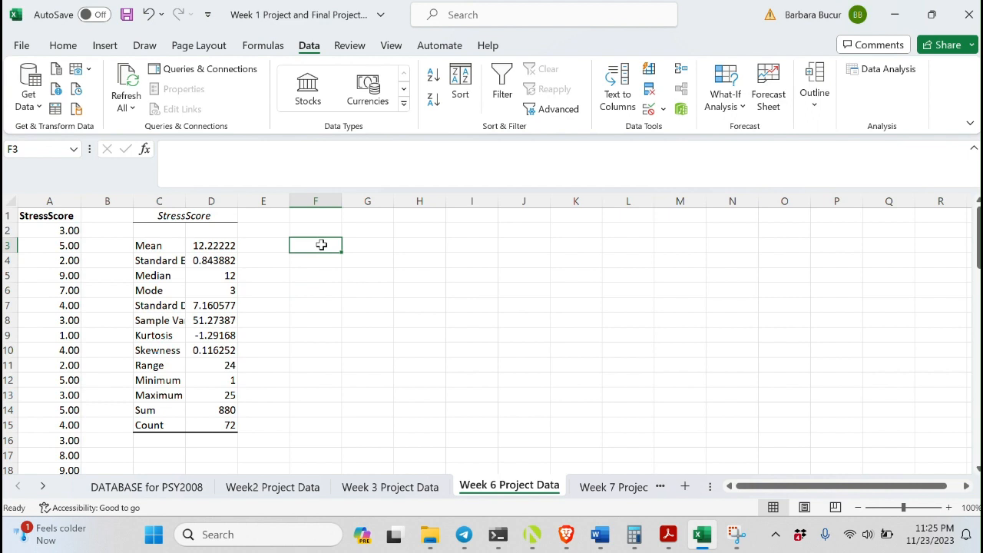
type("t=")
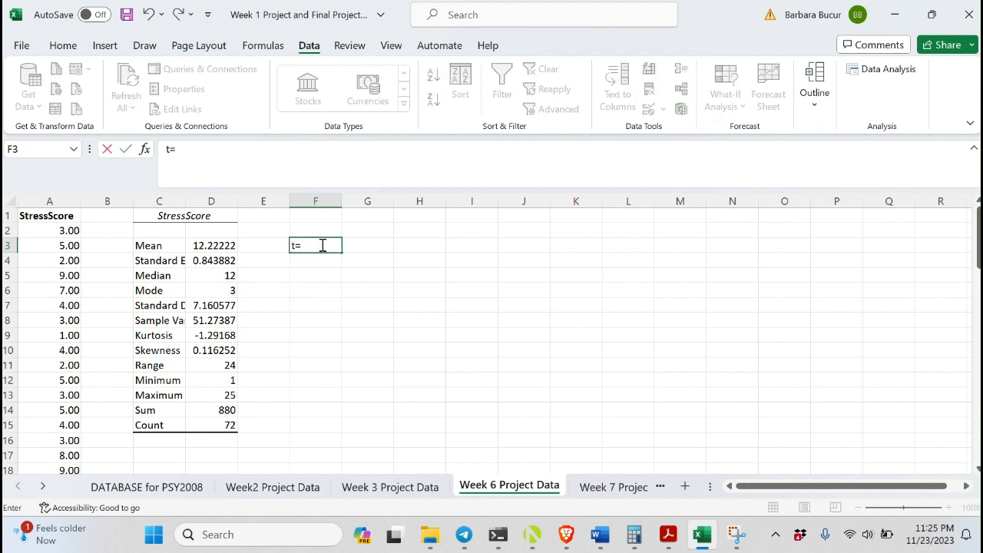
key("Tab")
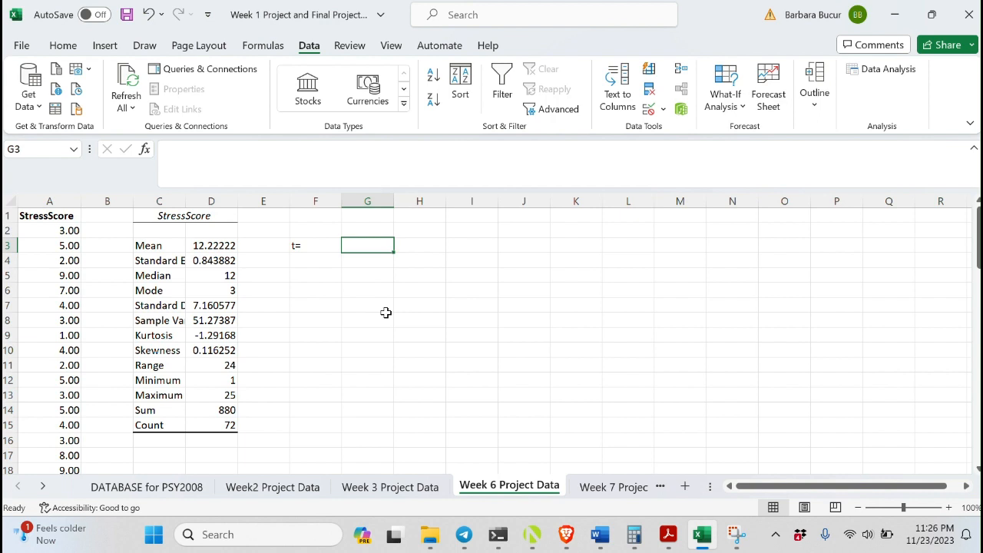
Enter the t formula =(12.22-13.15)/.84 in cell G3
type("=")
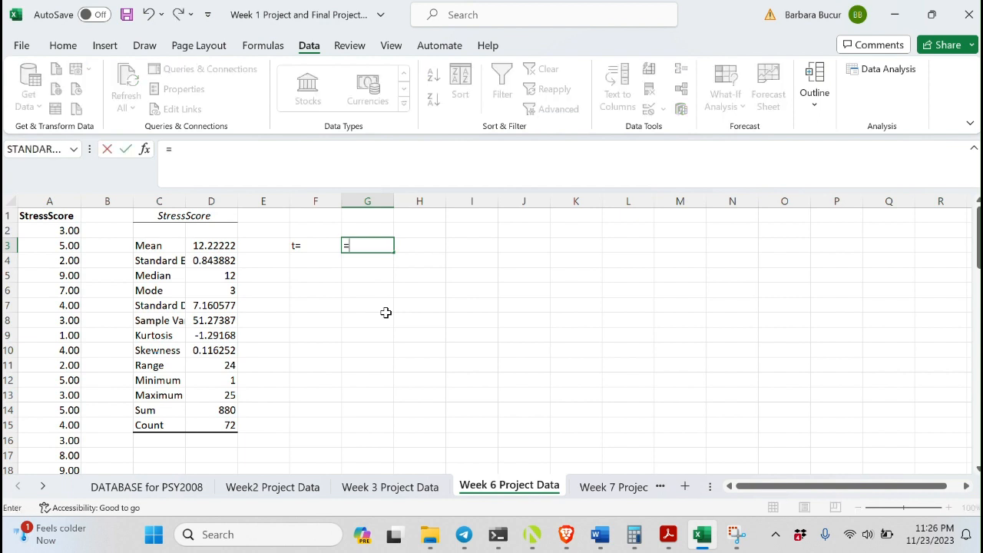
type("(")
type("12.22")
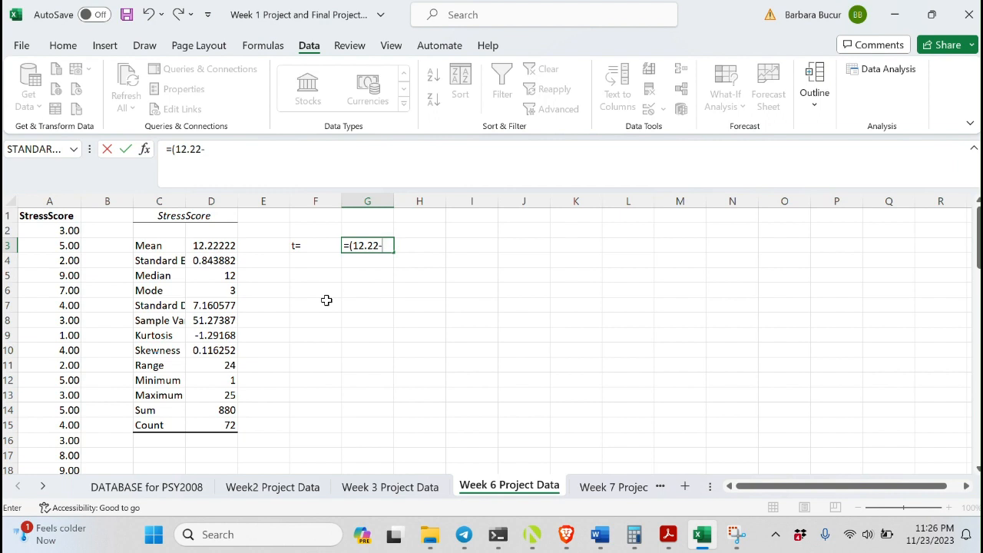
type("-13.15)")
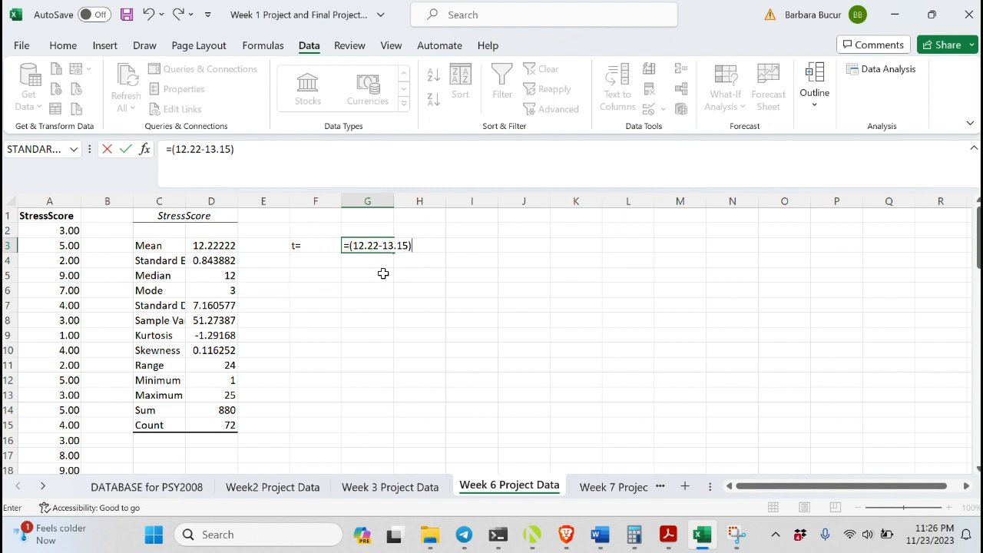
type("/.84")
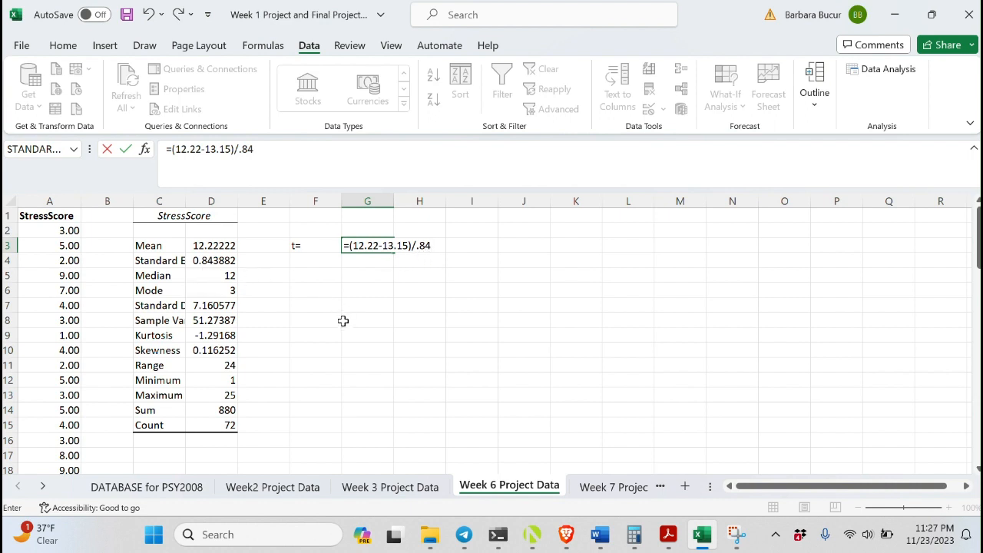
key("Return")
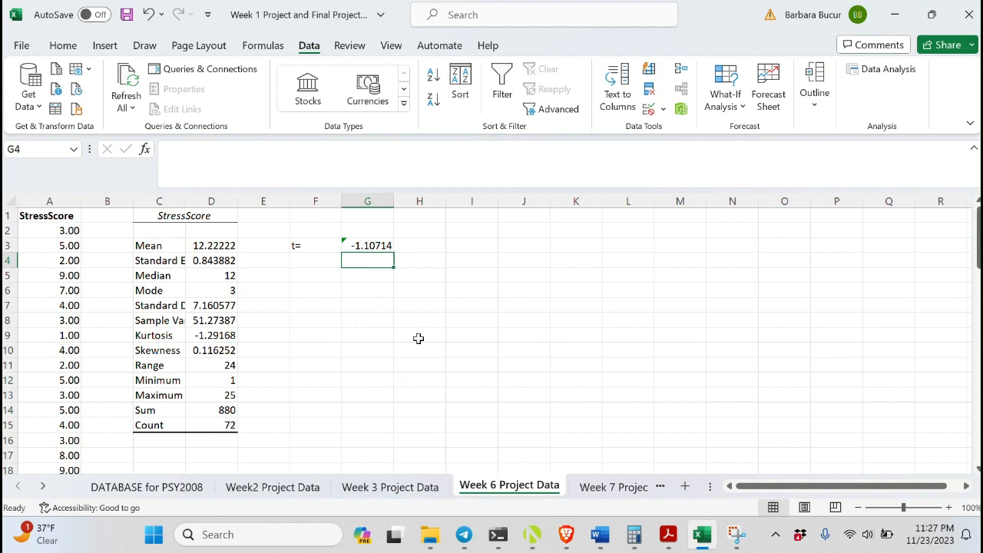
left_click(343, 246)
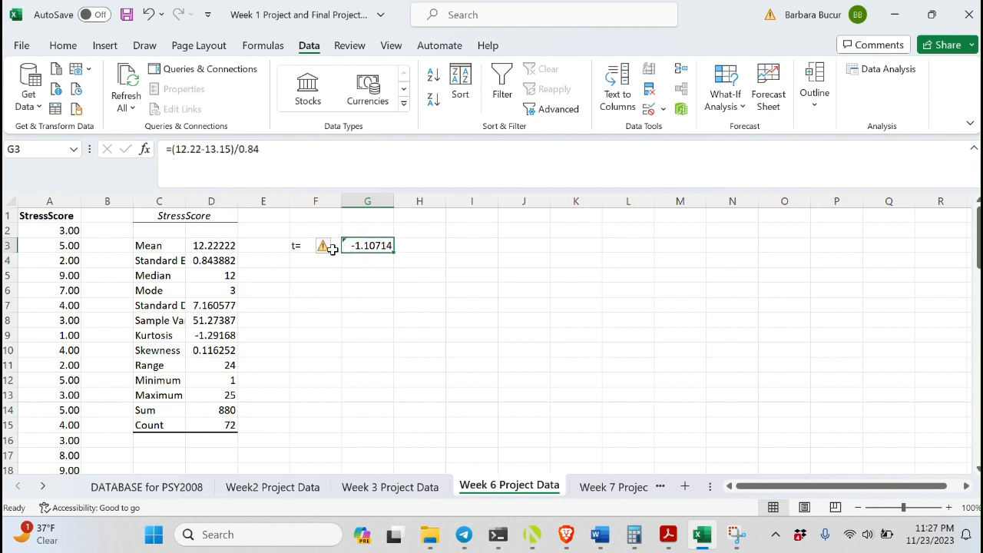
left_click(328, 245)
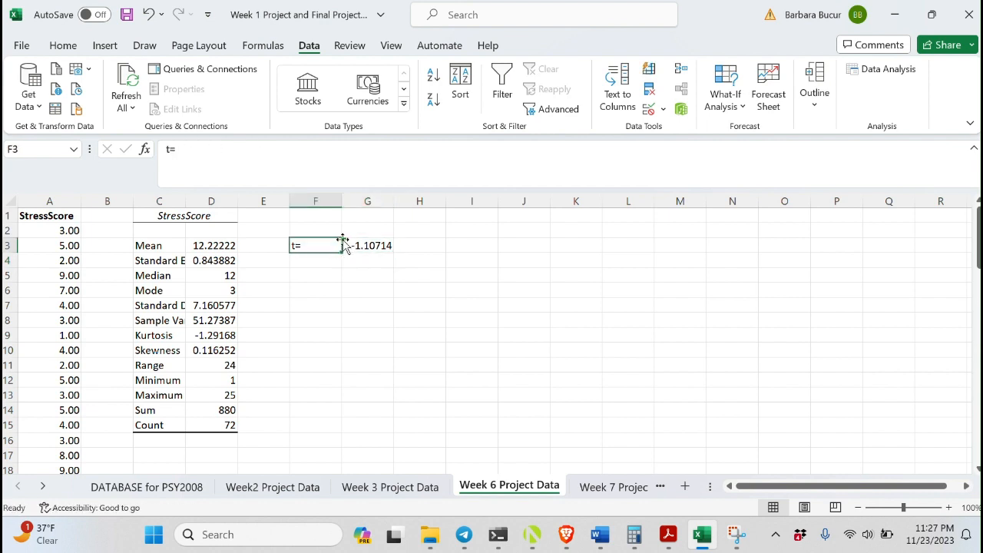
left_click(352, 273)
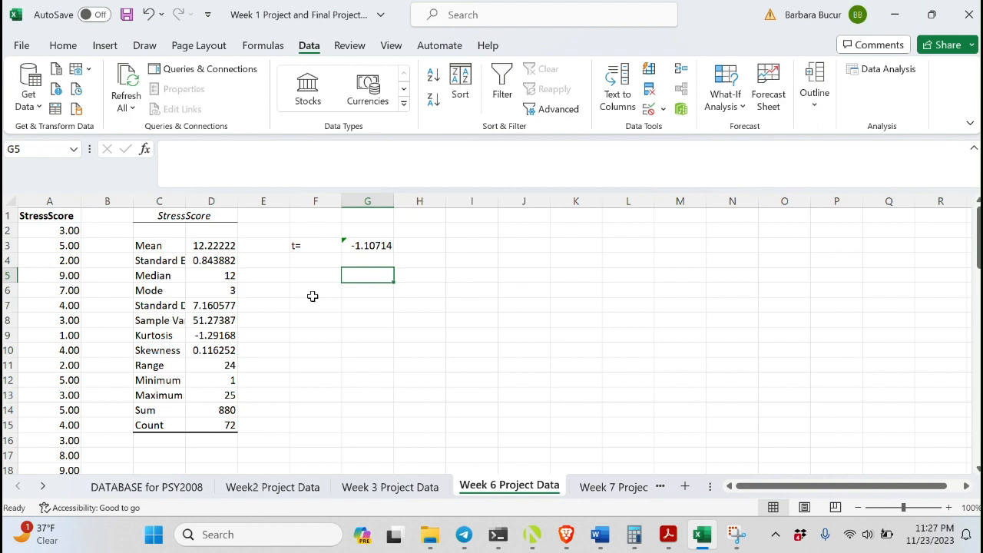
Enter the label critical value in cell F5
left_click(302, 278)
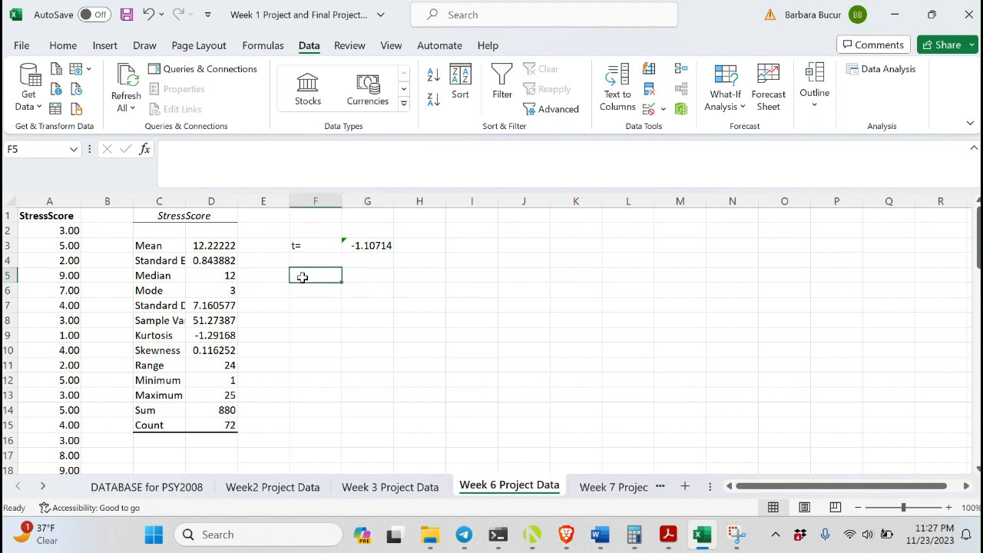
type("crit")
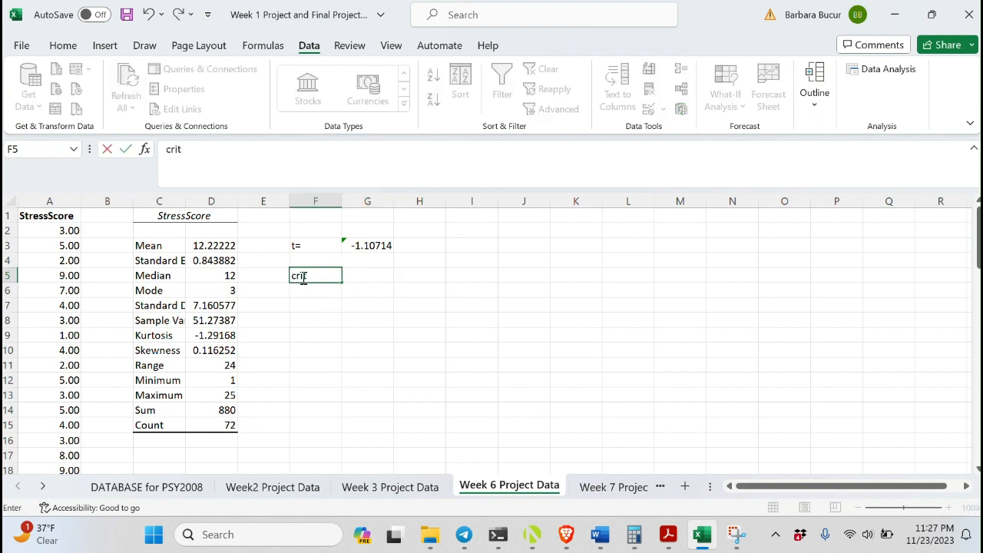
type("ical value")
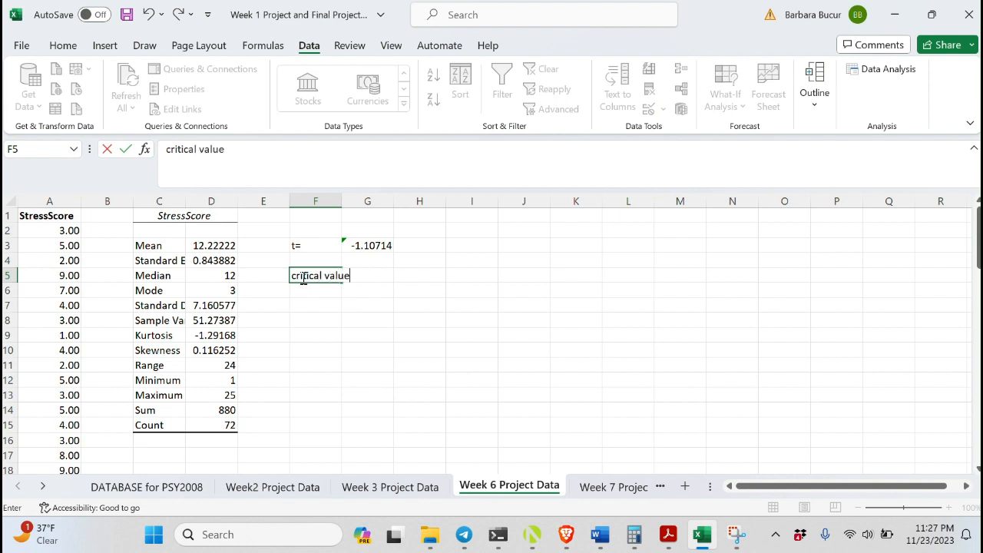
key("Tab")
Enter df=n-1 in cell F6 below the critical value label
key("Down")
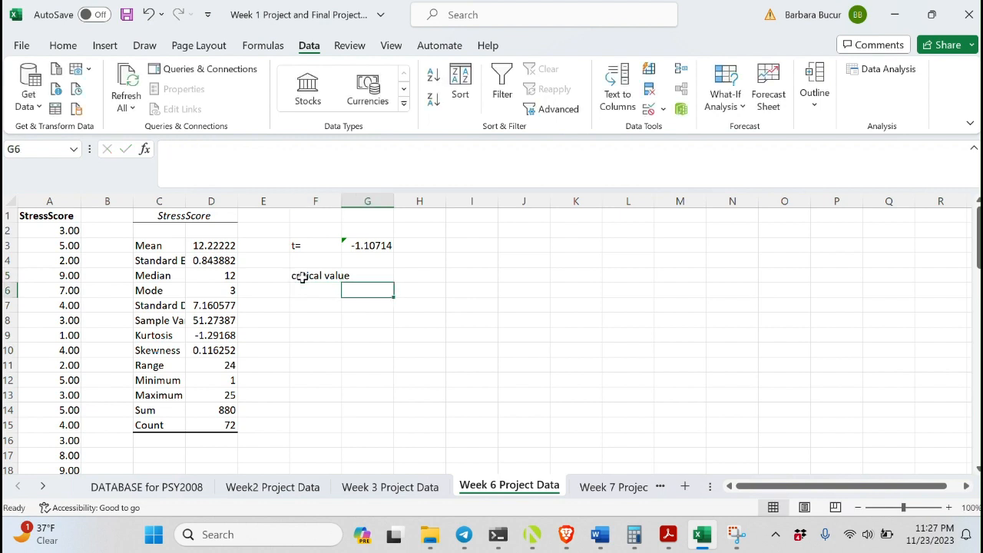
key("Left")
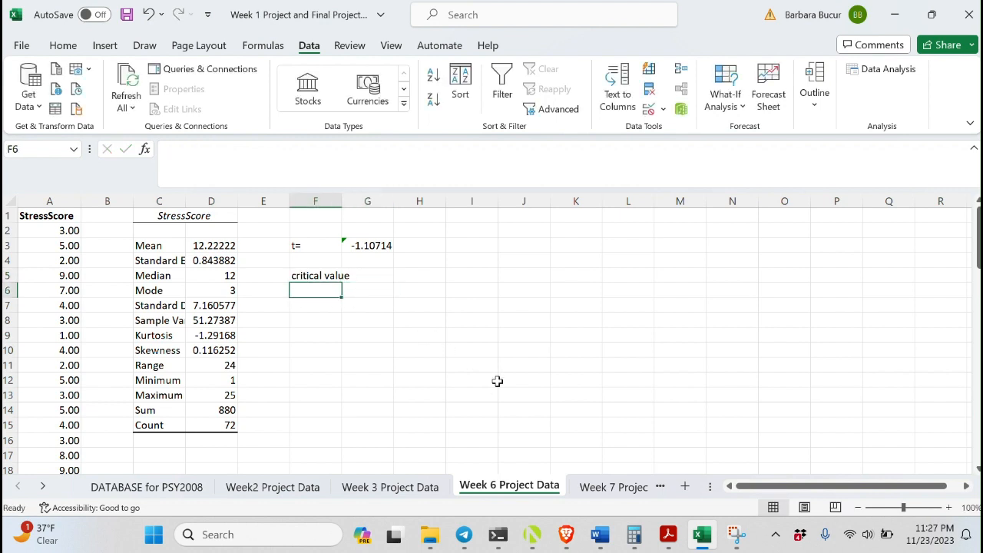
type("d")
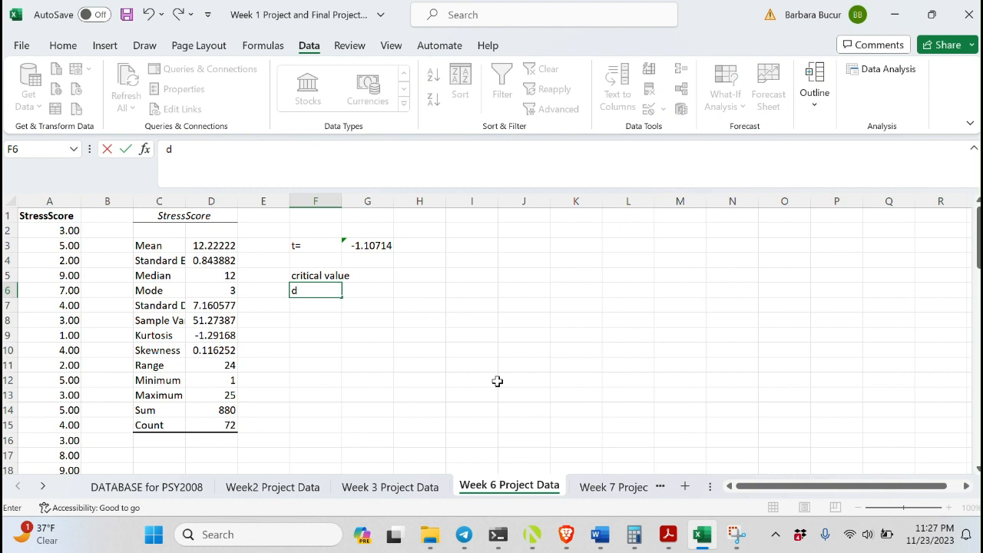
type("f=n-1")
key("Return")
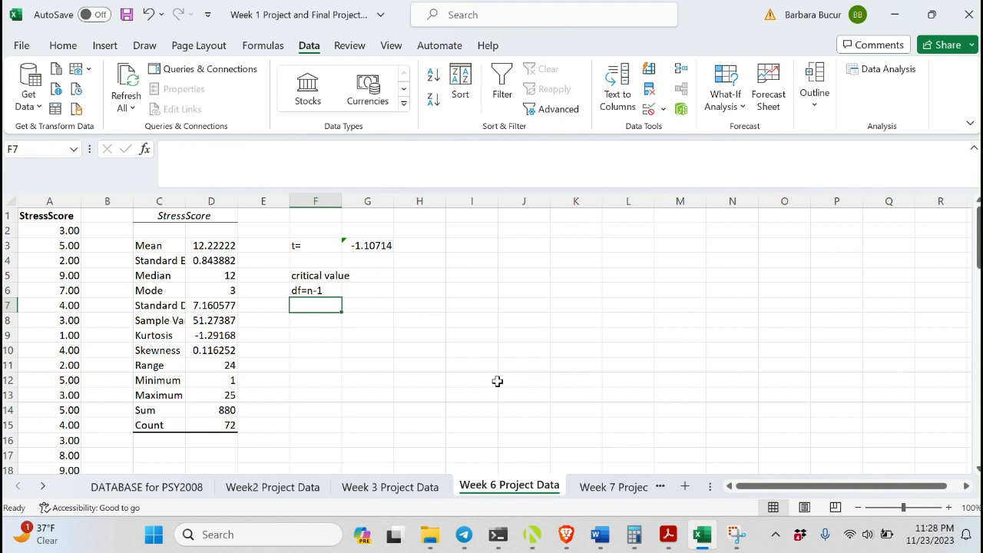
Enter 72-1=71 in cell F7
type("72")
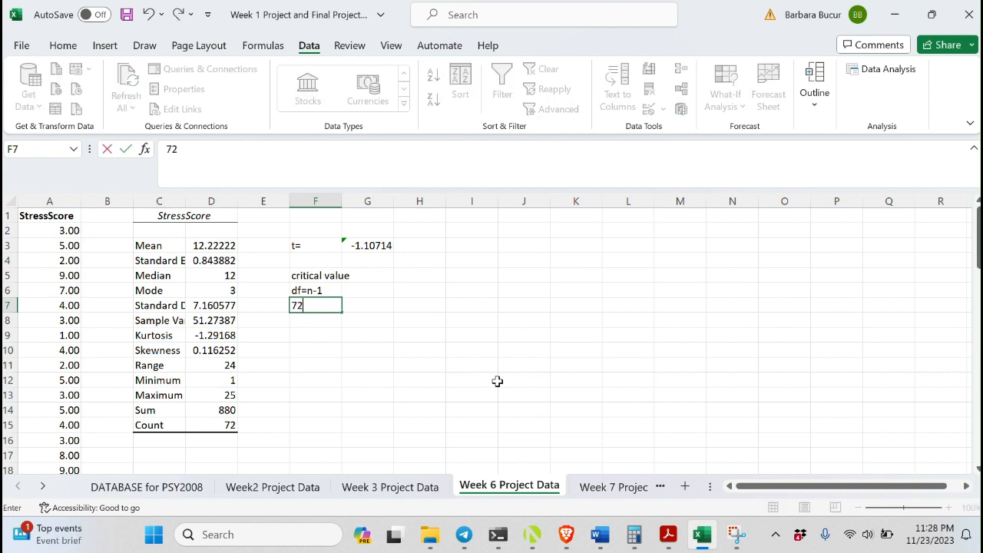
type("-1=71")
key("Return")
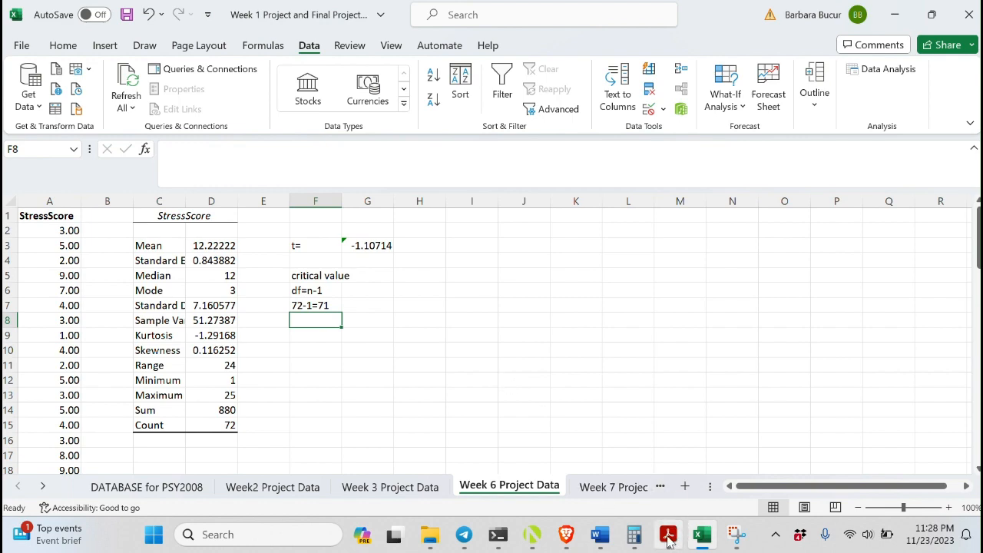
Switch to the online textbook and look up the critical t value in its t distribution table
mouse_move(667, 543)
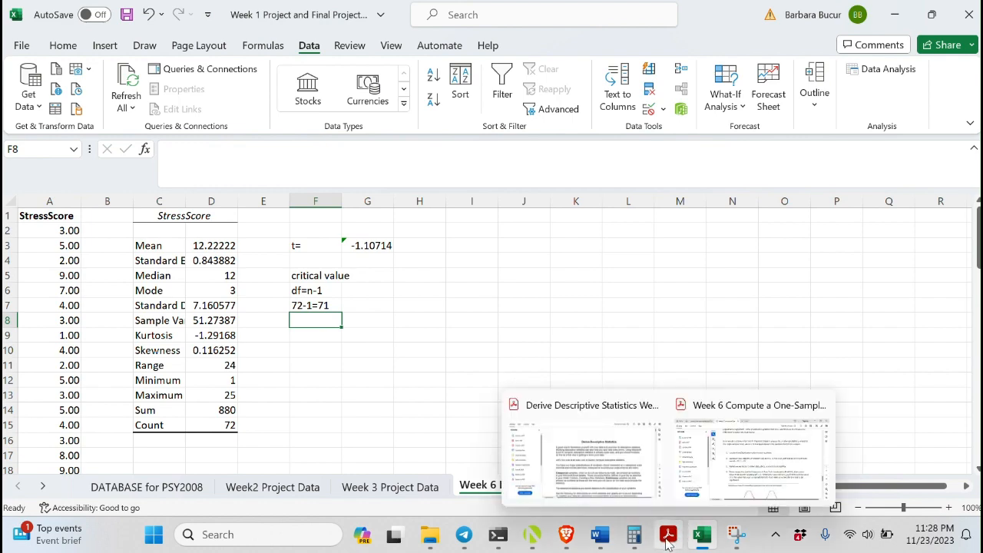
left_click(566, 535)
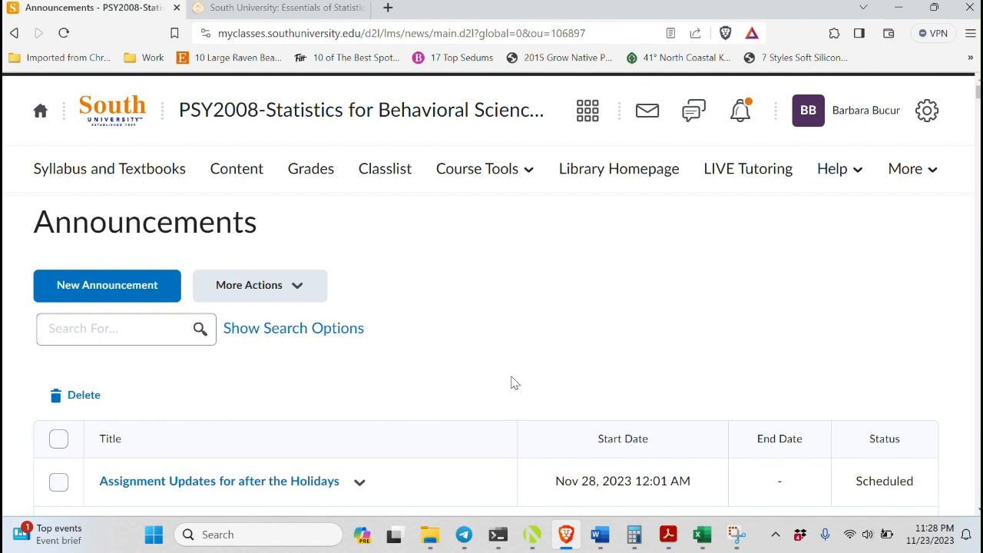
left_click(228, 9)
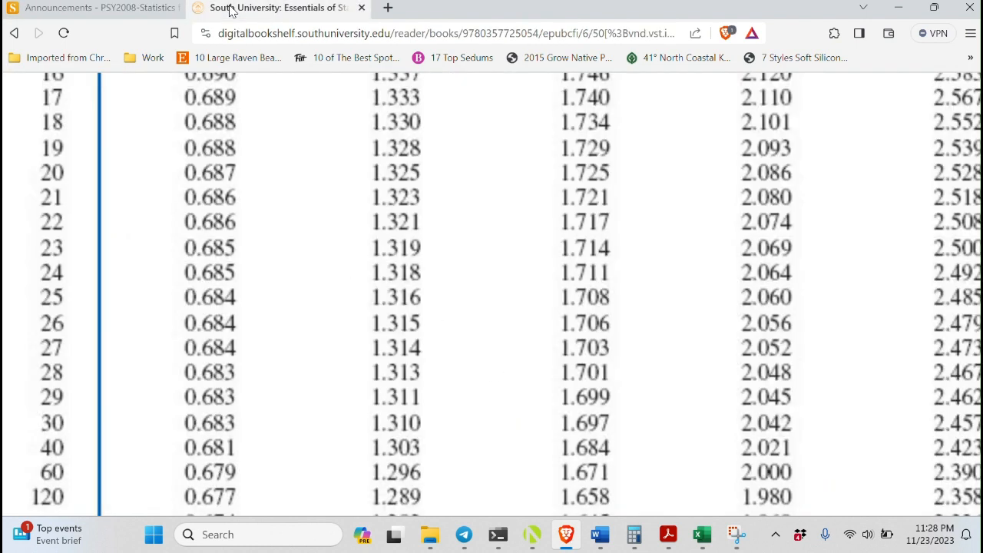
left_click(424, 146)
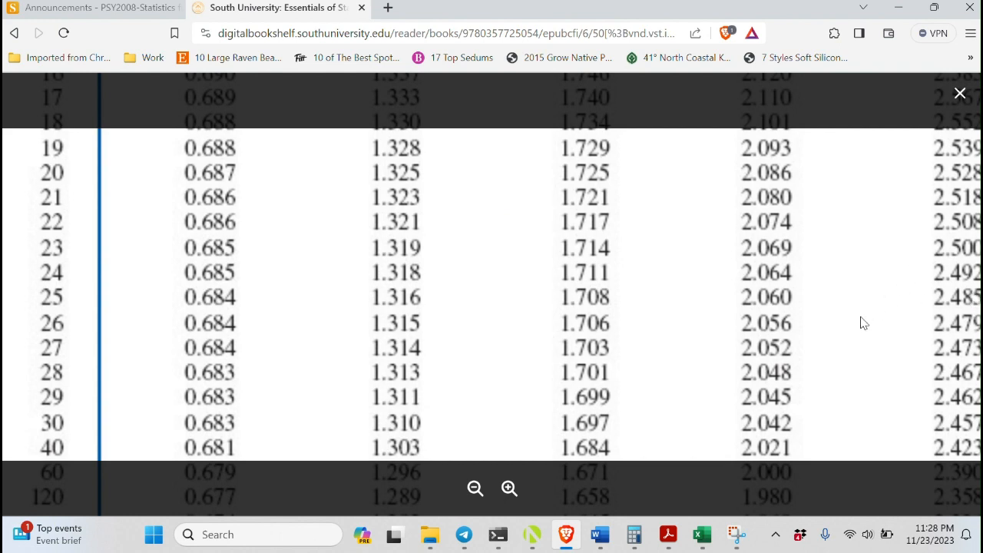
scroll(492, 292, "up", 6)
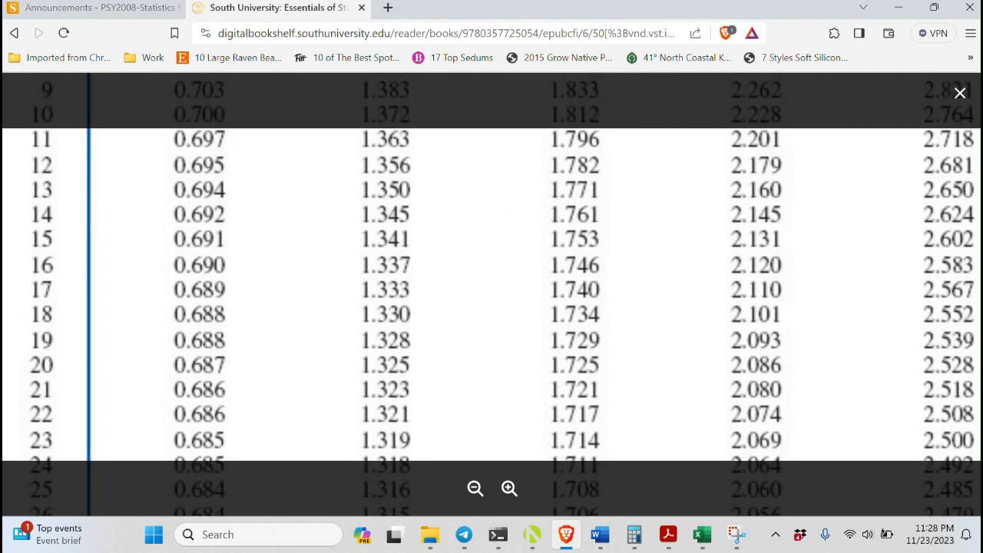
scroll(492, 292, "up", 2)
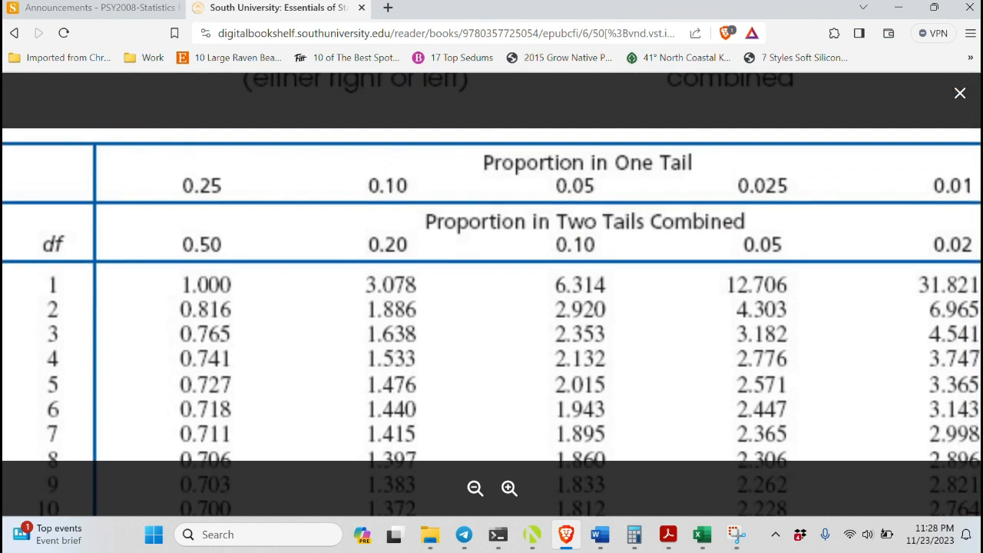
scroll(491, 292, "down", 1)
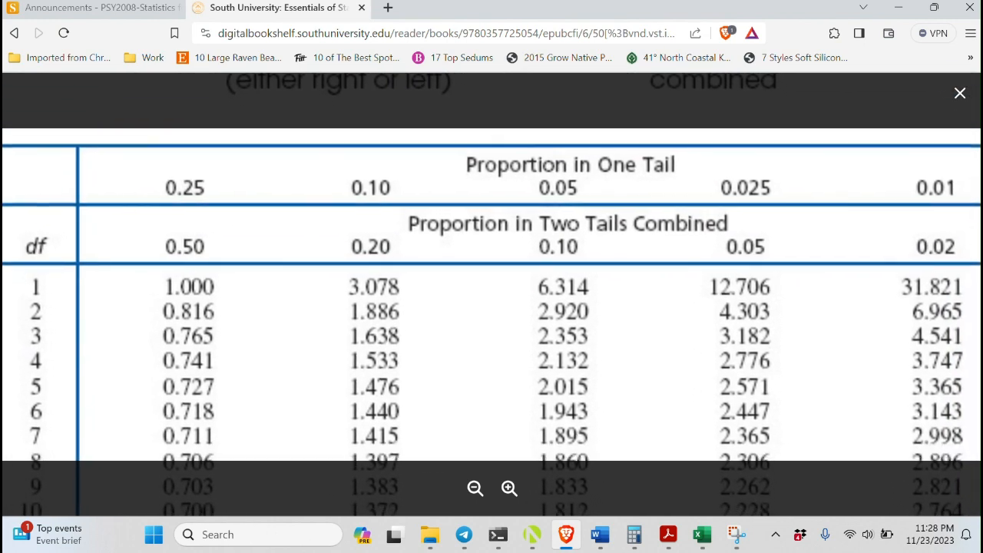
scroll(492, 294, "down", 1)
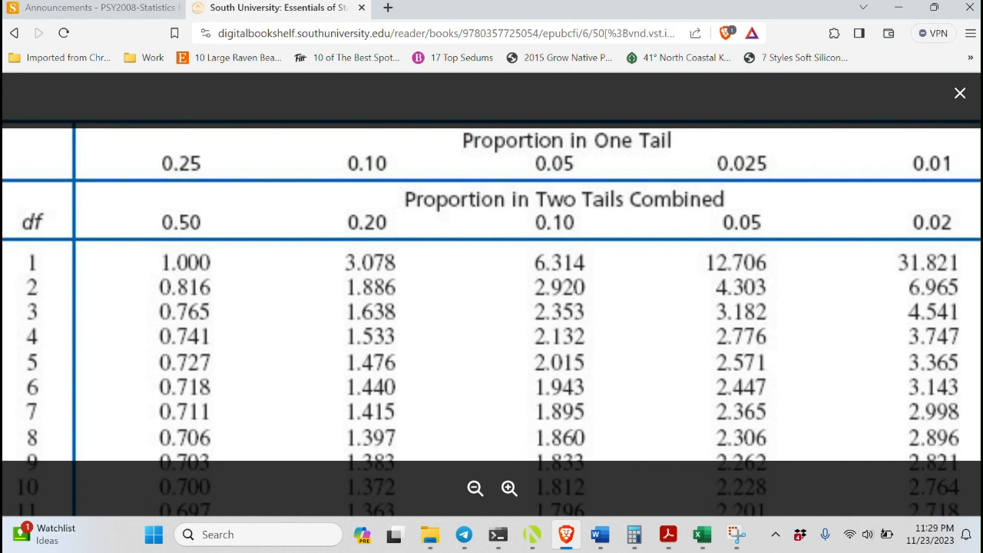
scroll(492, 307, "down", 3)
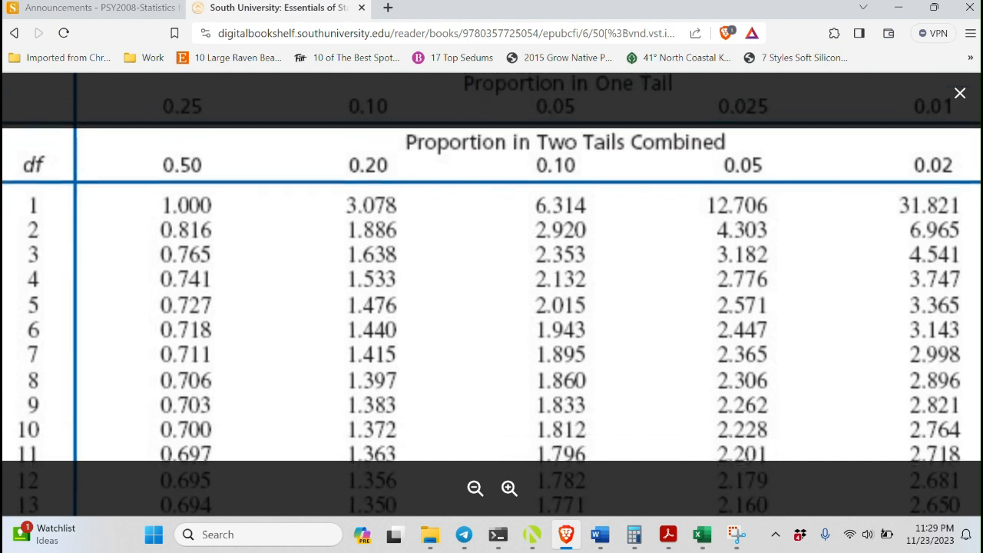
scroll(491, 294, "down", 5)
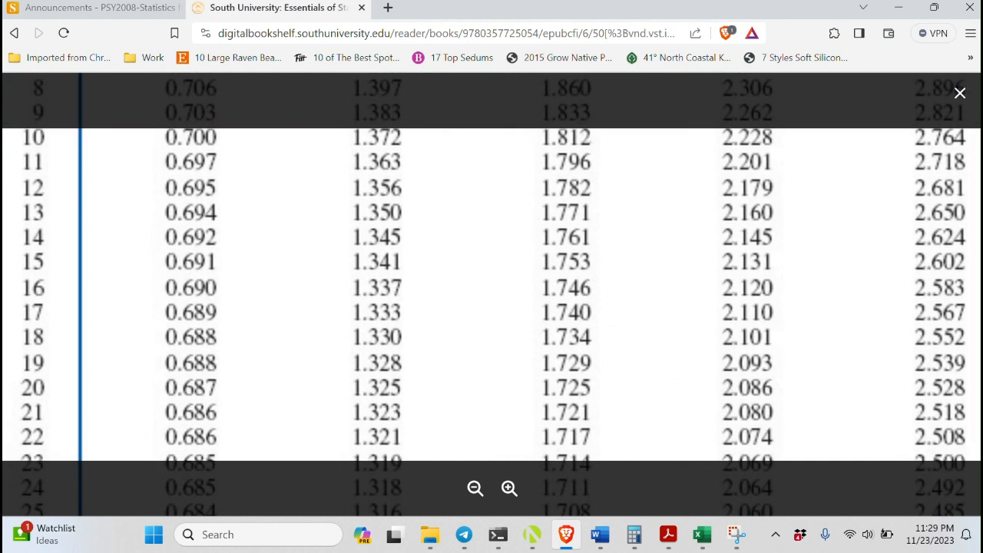
scroll(491, 294, "down", 5)
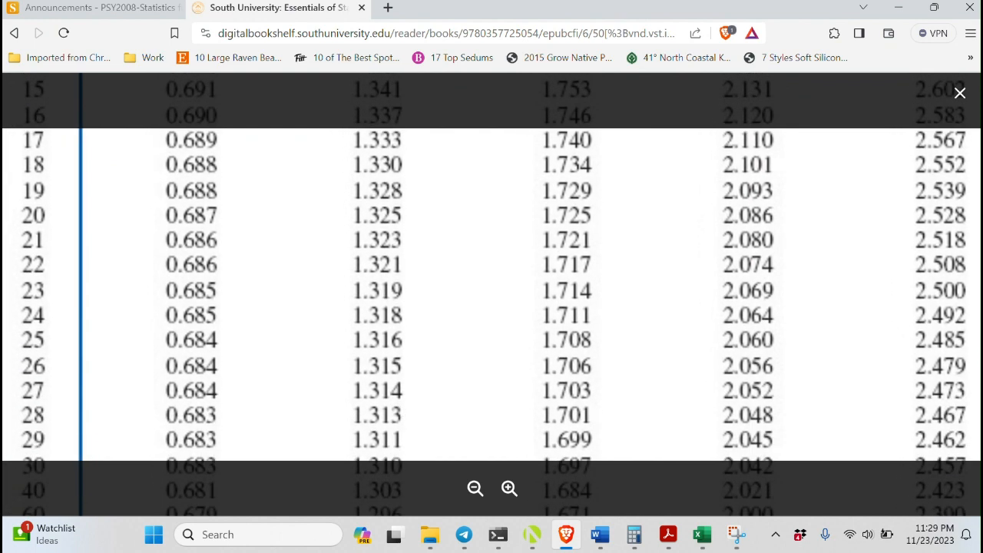
scroll(492, 294, "down", 1)
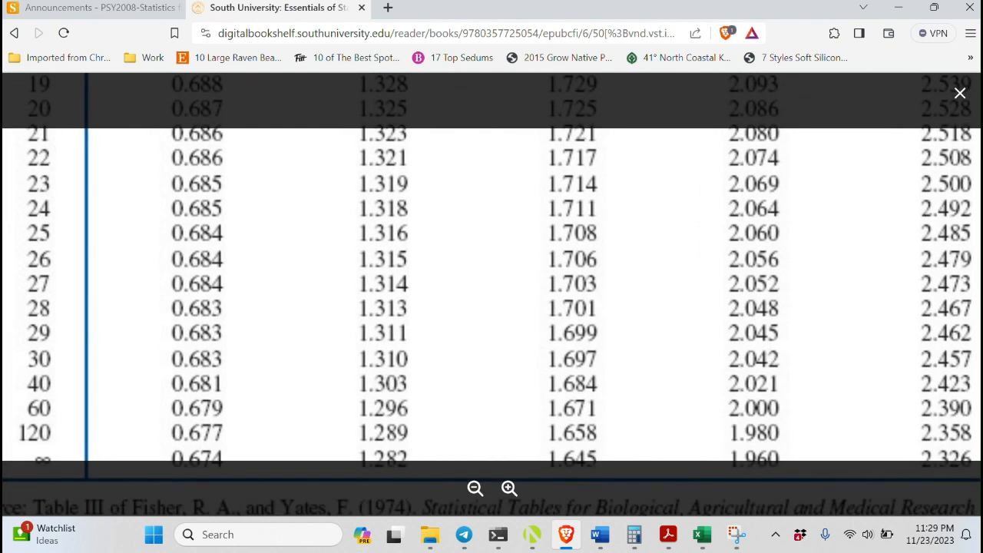
scroll(491, 294, "up", 1)
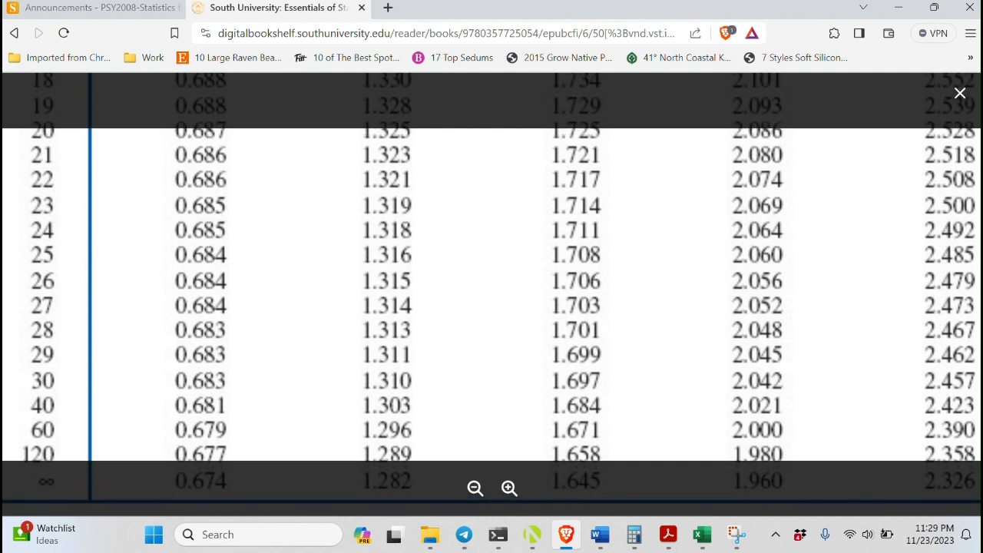
scroll(492, 294, "up", 1)
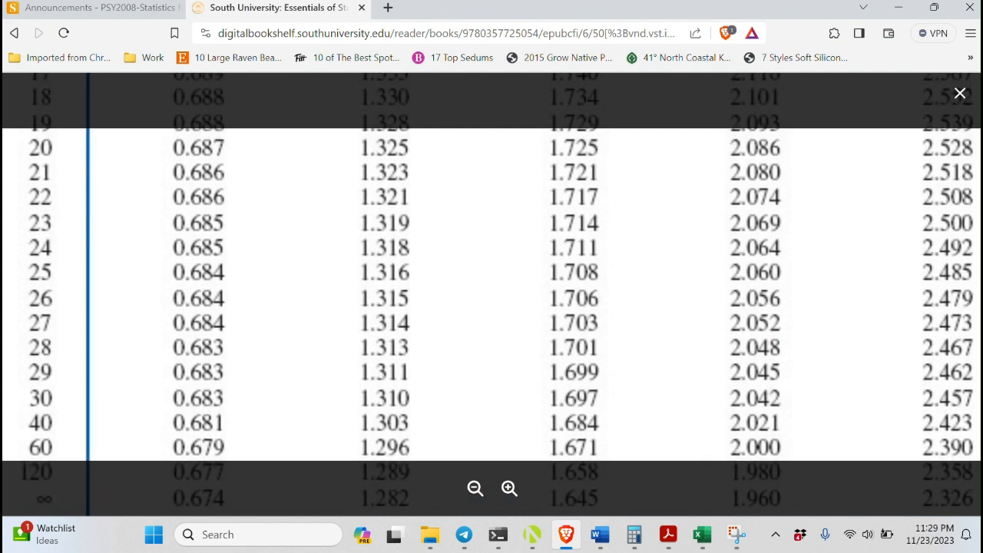
left_click_drag(491, 294, 489, 292)
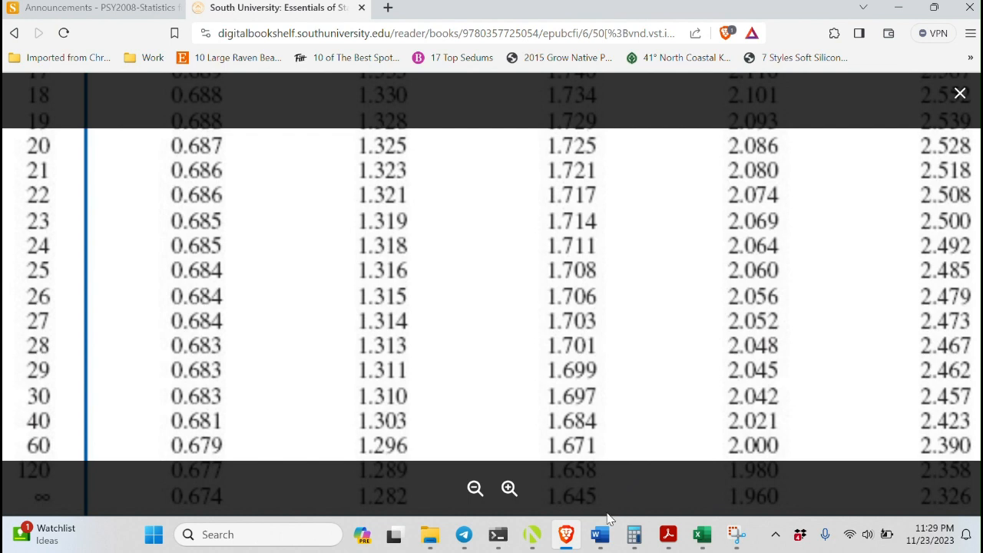
Return to the workbook and enter the critical value 2.0 in cell G5
mouse_move(701, 537)
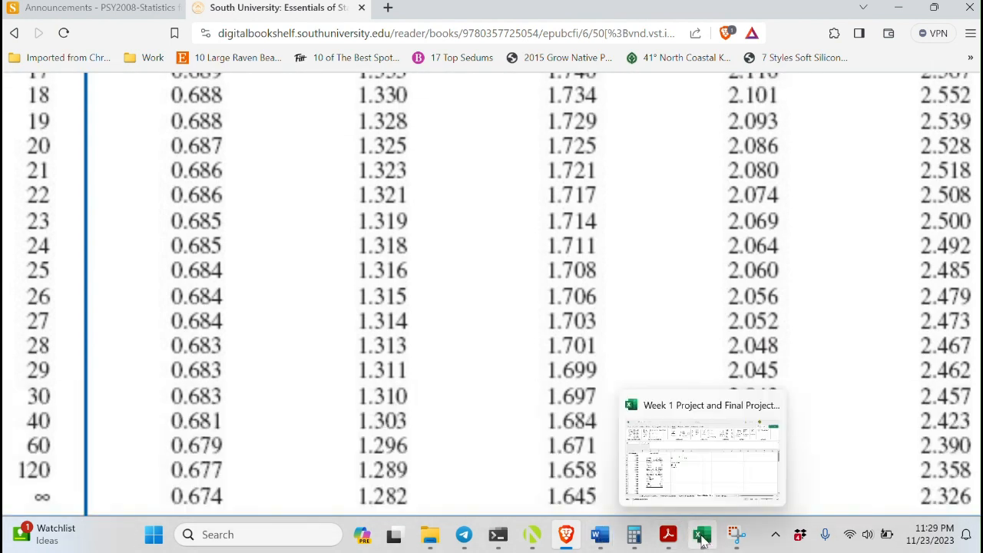
left_click(699, 482)
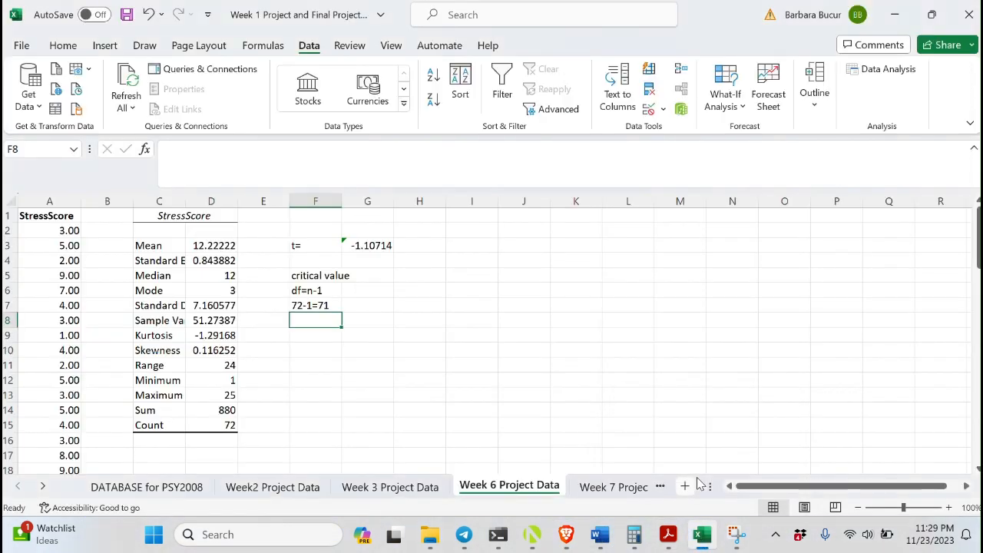
left_click(372, 278)
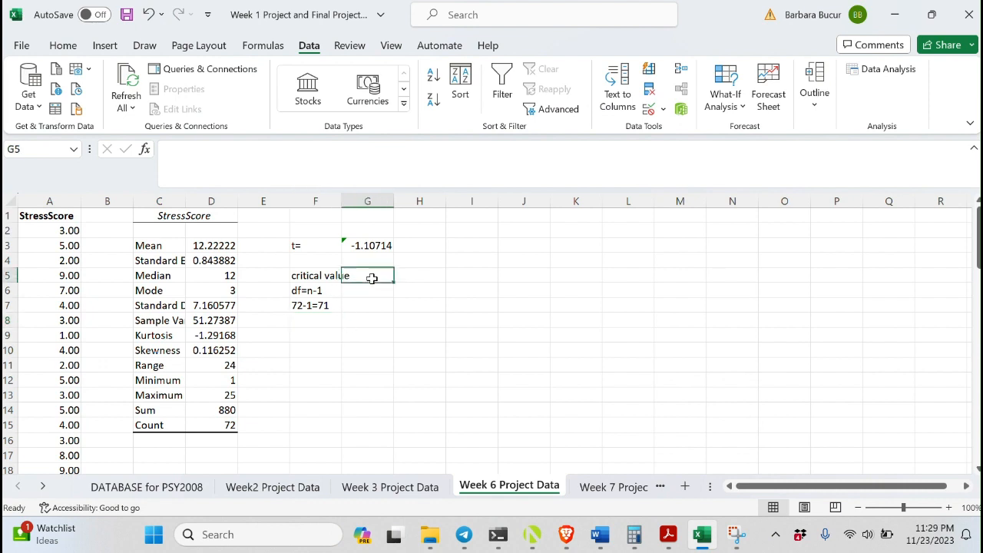
type("2.0")
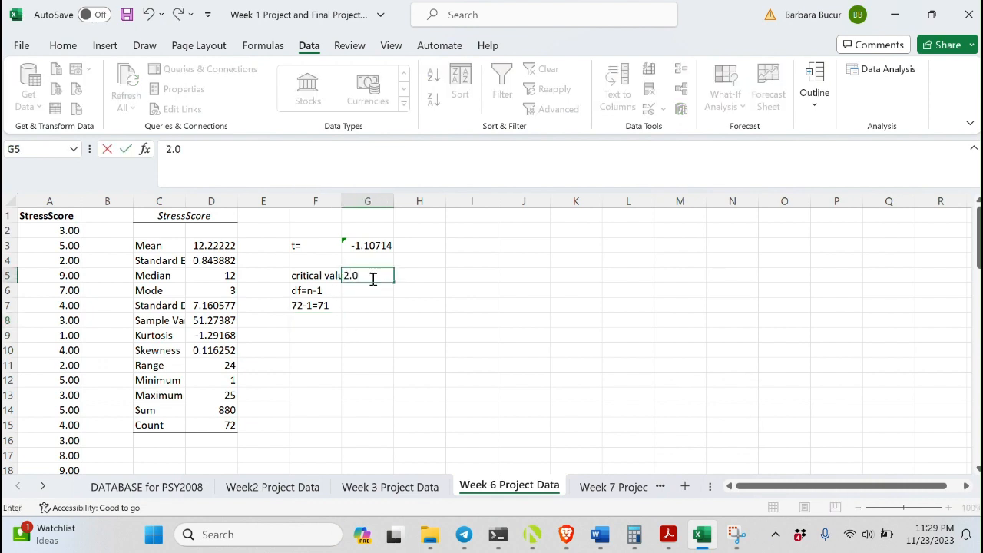
key("Return")
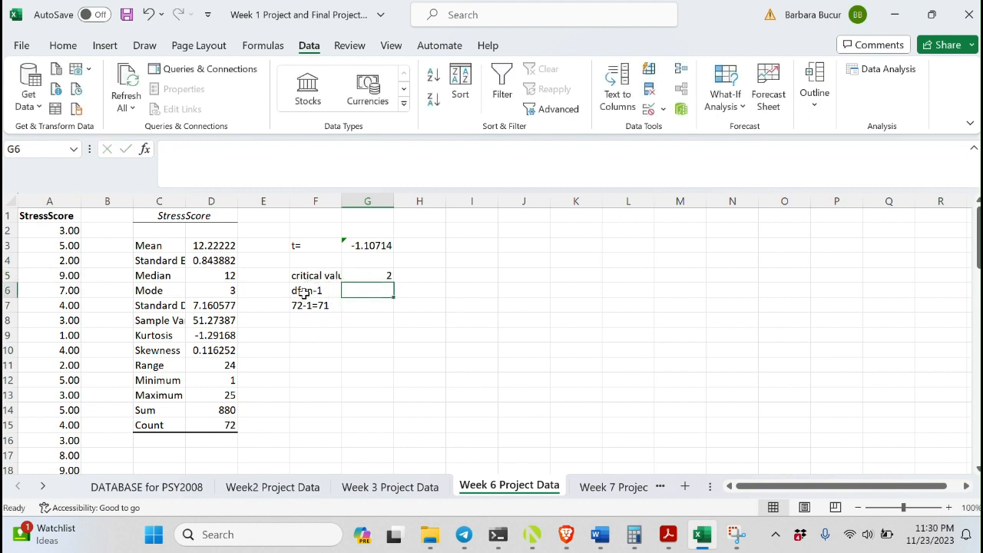
Autofit the widths of columns F and C to fit their labels
left_click(340, 201)
double_click(340, 200)
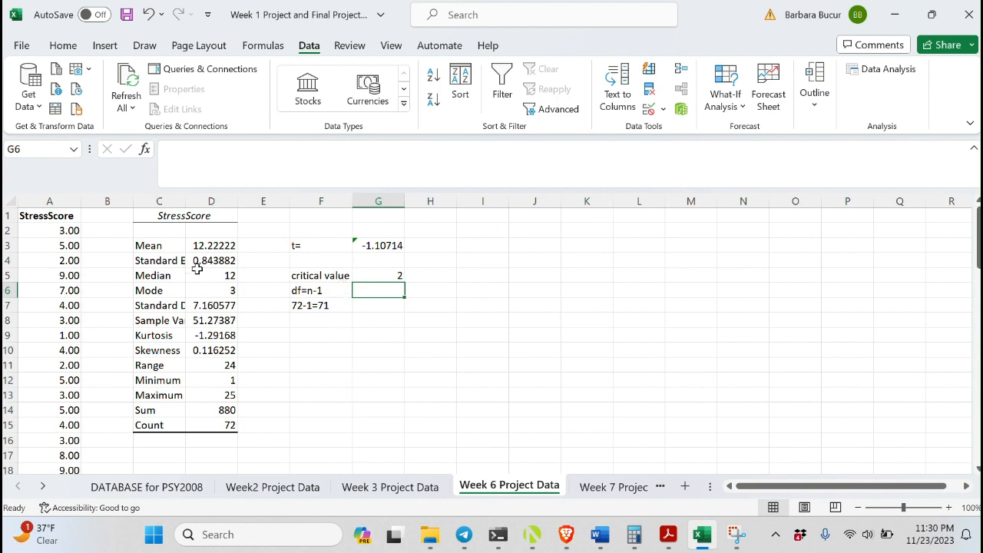
double_click(185, 201)
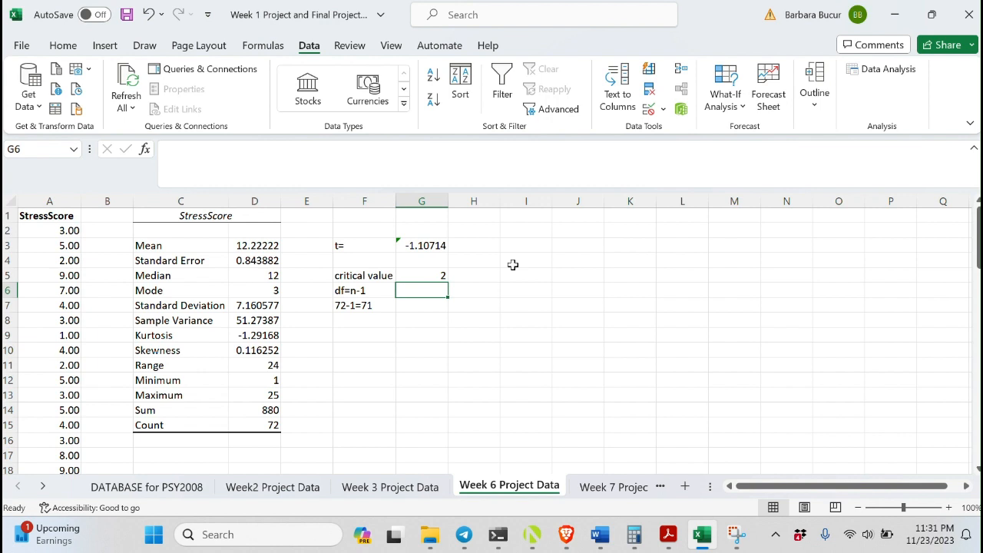
Select the descriptive statistics and t-test block from C1 to G17
left_click(150, 216)
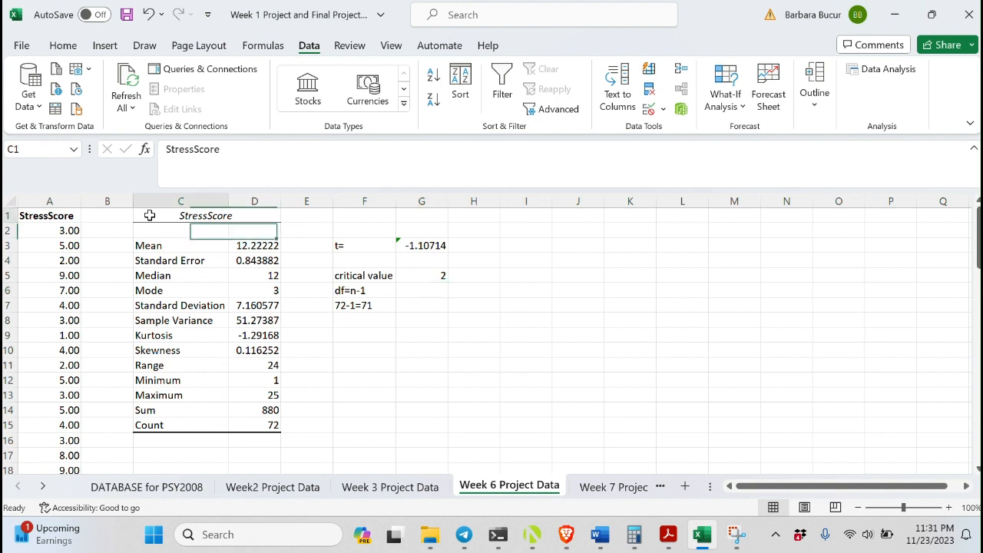
key("shift+Right")
key("shift+Right")
key("shift+Right")
key("shift+Right")
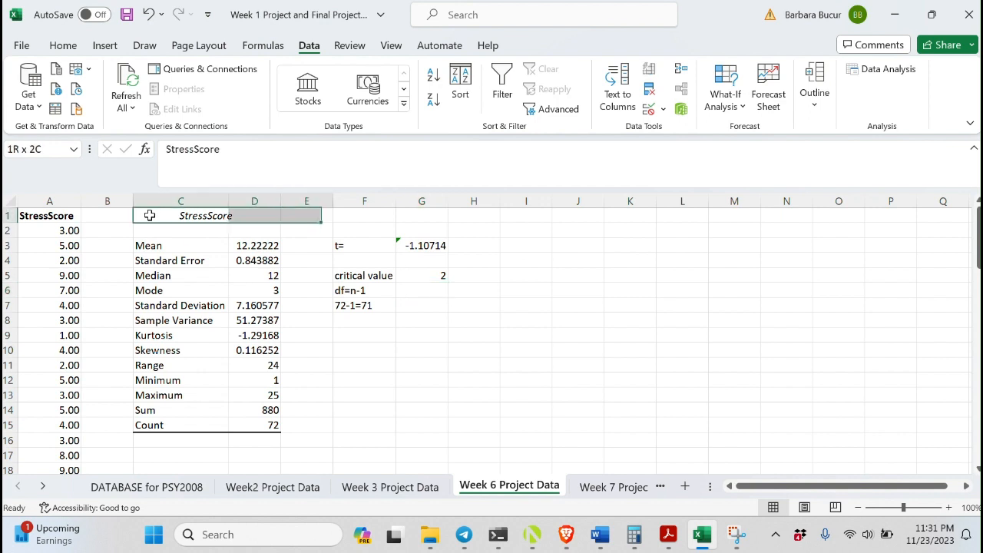
key("shift+Down")
key("shift+Down")
key("shift+Down")
key("shift+Down")
key("shift+Down")
key("shift+Down")
key("shift+Down")
key("shift+Down")
key("shift+Down")
key("shift+Down")
key("shift+Down")
key("shift+Down")
key("shift+Down")
key("shift+Down")
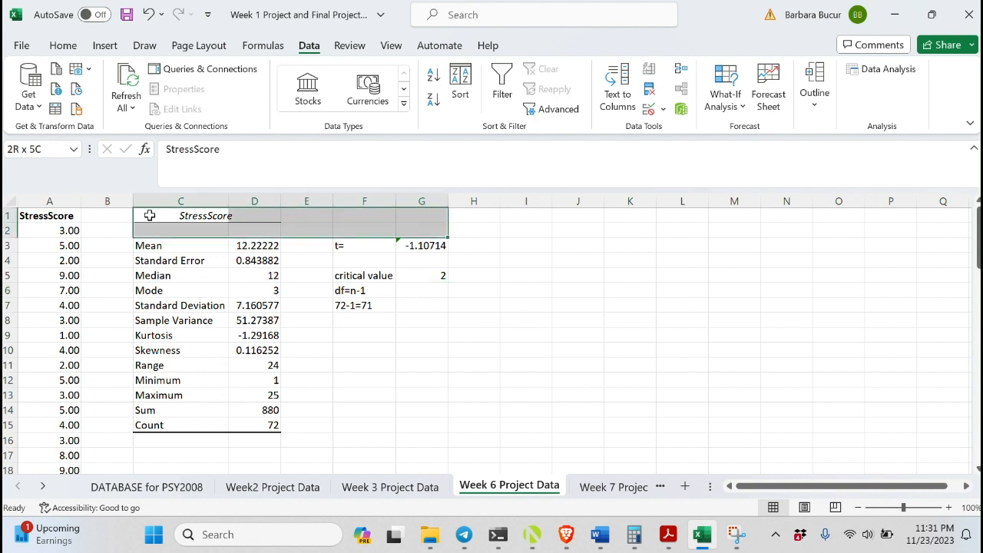
key("shift+Down")
key("shift+Down")
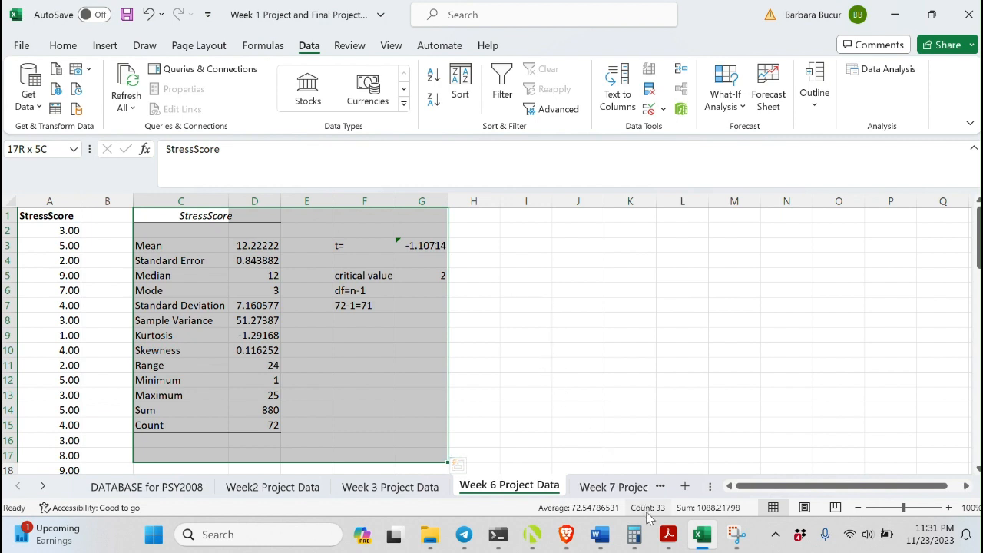
Switch to the Week 6 instructions PDF and scroll to the formal APA-formatted results write-up
mouse_move(670, 542)
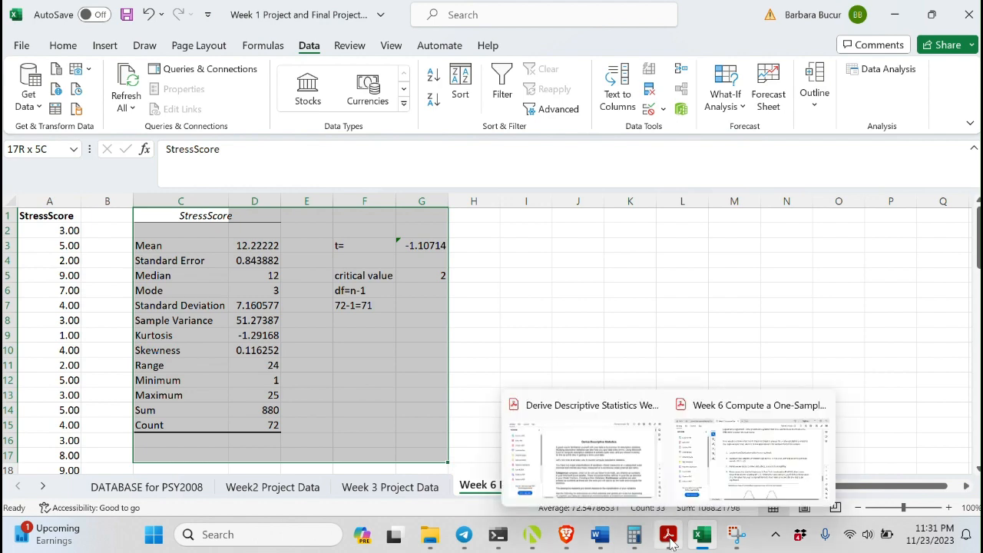
left_click(761, 469)
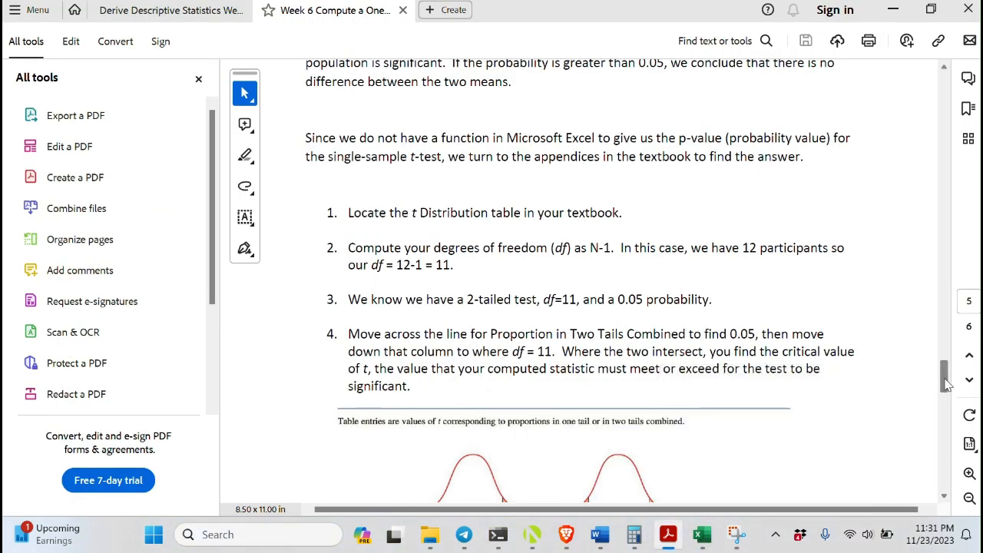
left_click_drag(947, 384, 942, 454)
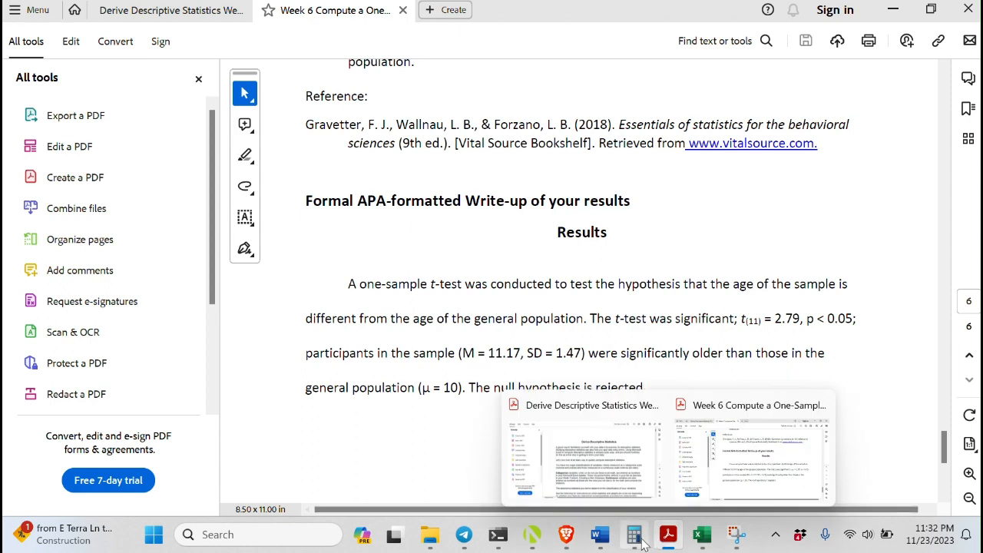
mouse_move(608, 535)
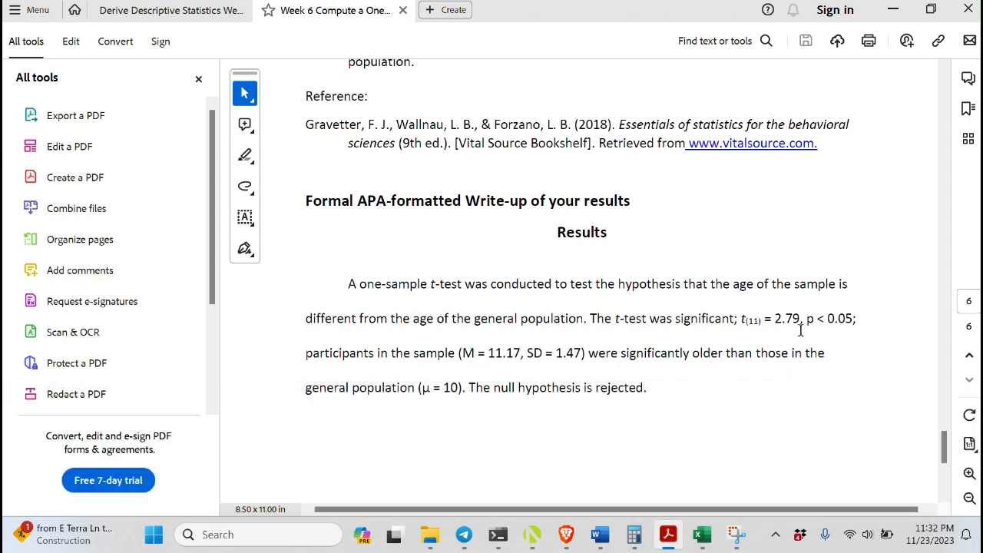